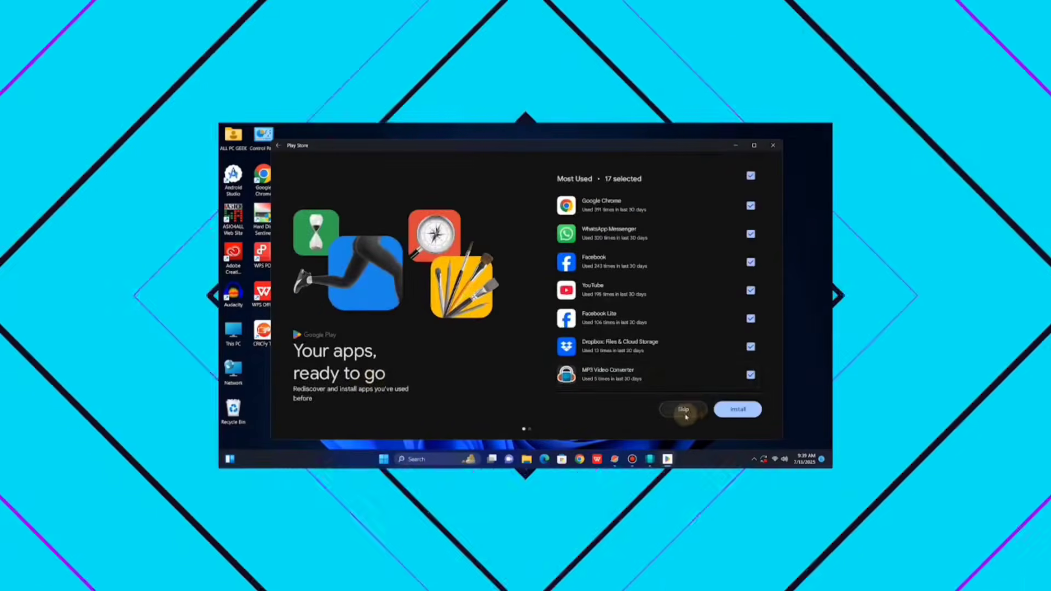
- Skip the suggested app installs and decline the special offers in the Play Store setup to reach the apps page
{"action": "left_click", "coordinate": [685, 409]}
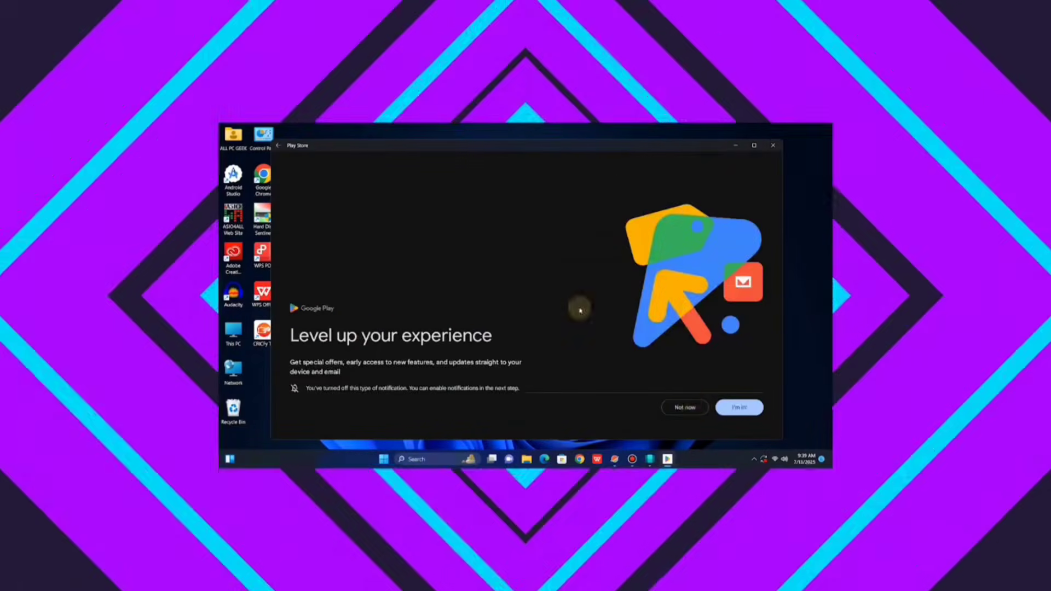
{"action": "left_click", "coordinate": [684, 407]}
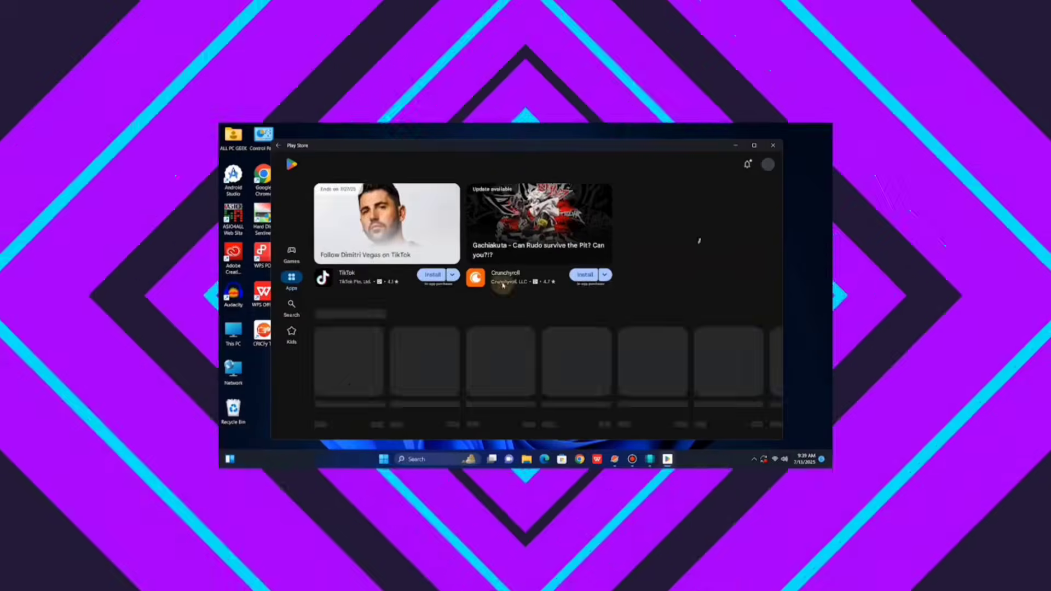
{"action": "scroll", "coordinate": [548, 307], "scroll_direction": "down", "scroll_amount": 15}
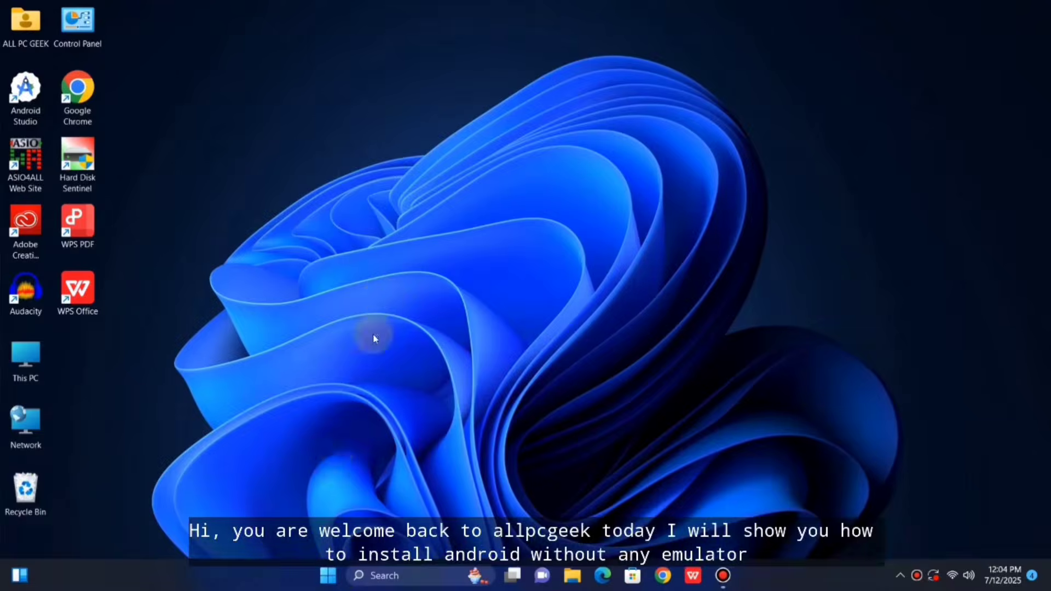
- Search Windows for "windows fe" and open Turn Windows features on or off
{"action": "left_click", "coordinate": [335, 585]}
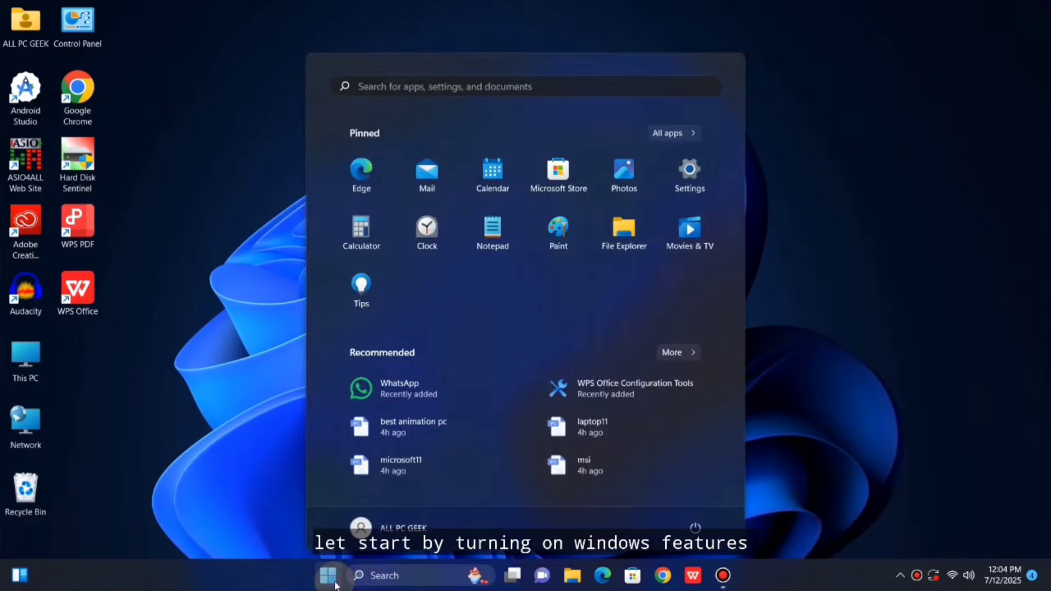
{"action": "left_click", "coordinate": [409, 88]}
{"action": "type", "text": "wi"}
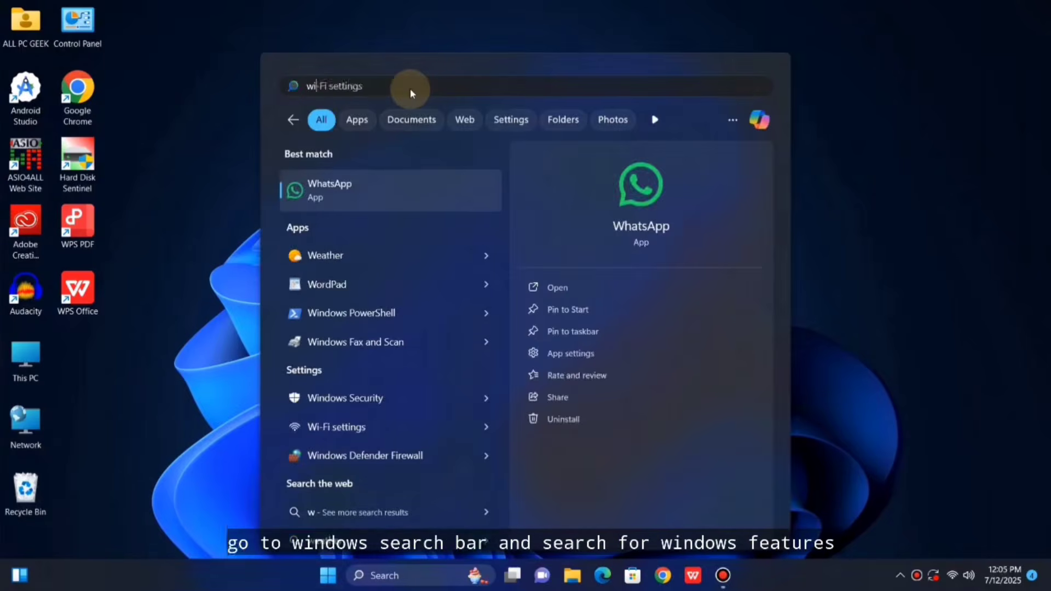
{"action": "type", "text": "ndows"}
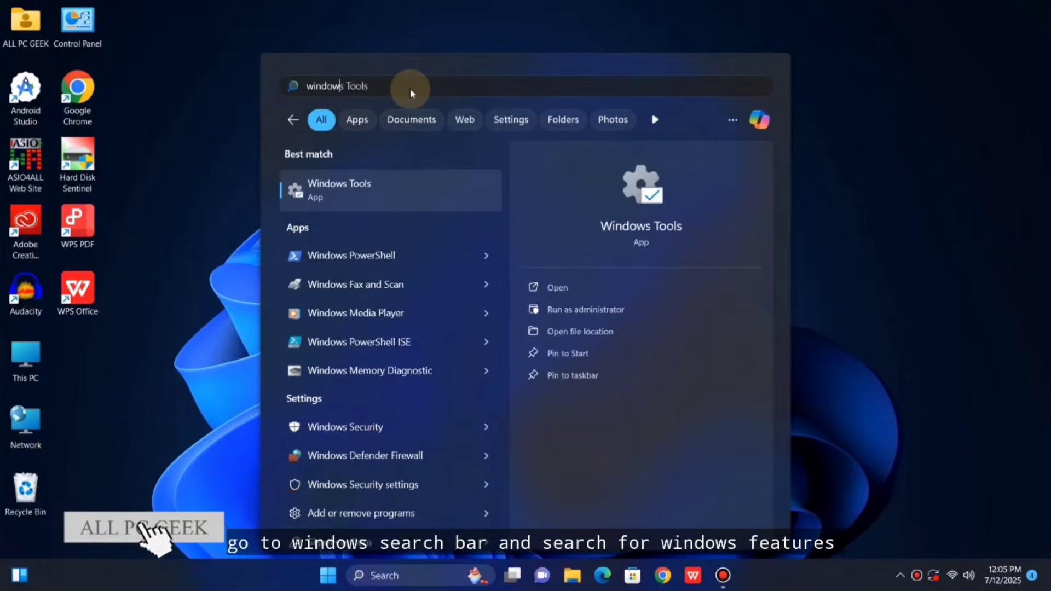
{"action": "type", "text": " fe"}
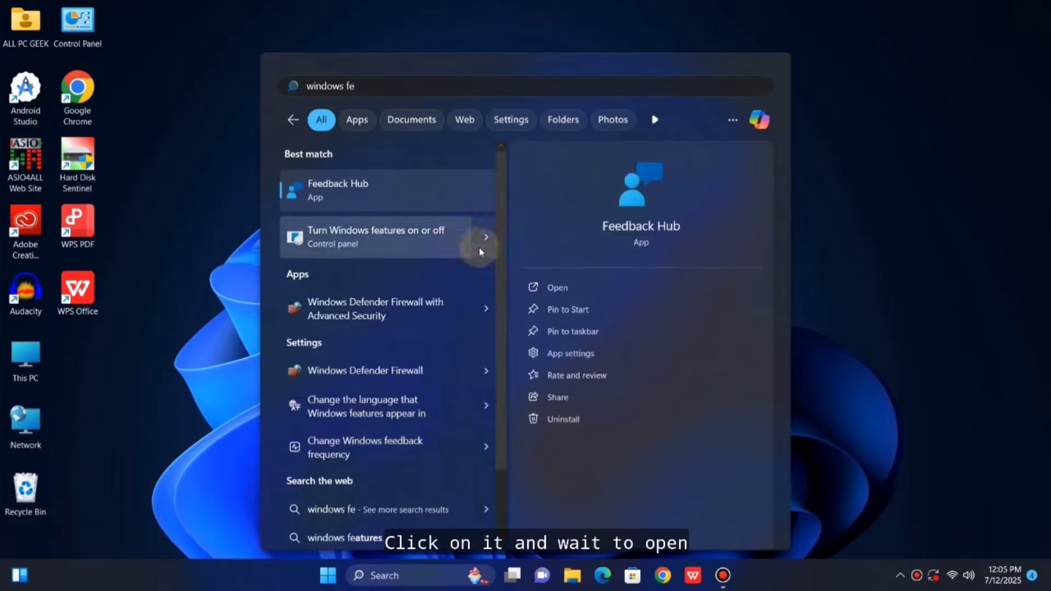
{"action": "left_click", "coordinate": [415, 239]}
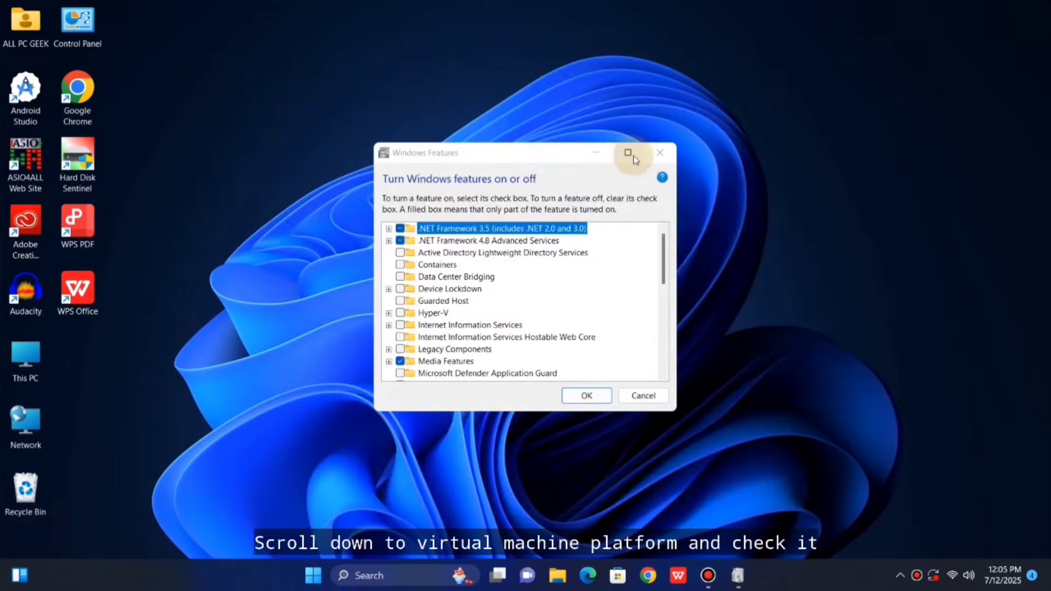
- Enable the Virtual Machine Platform feature and apply the change
{"action": "left_click", "coordinate": [628, 154]}
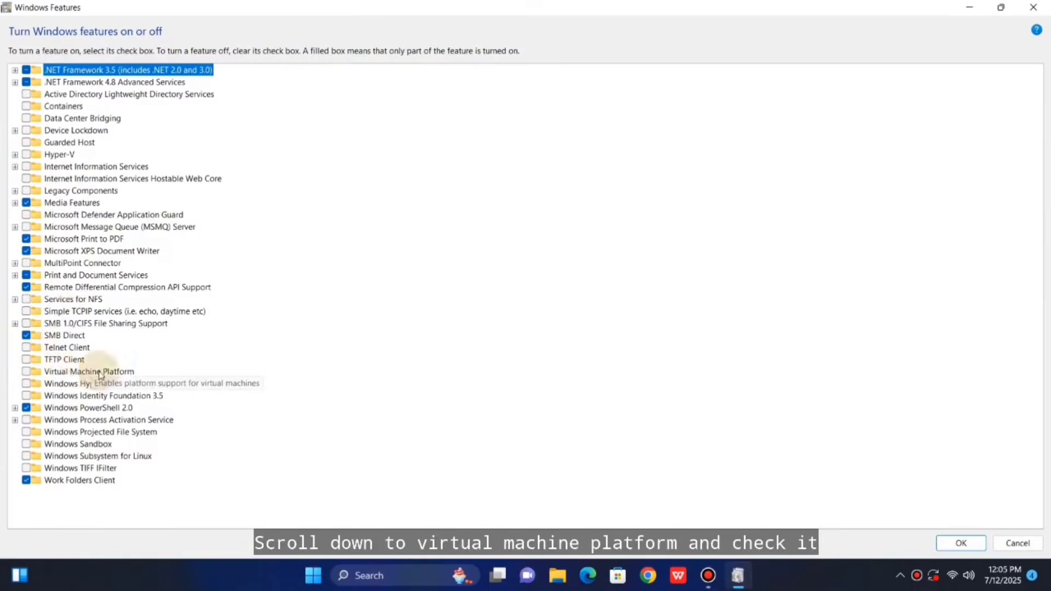
{"action": "left_click", "coordinate": [27, 372]}
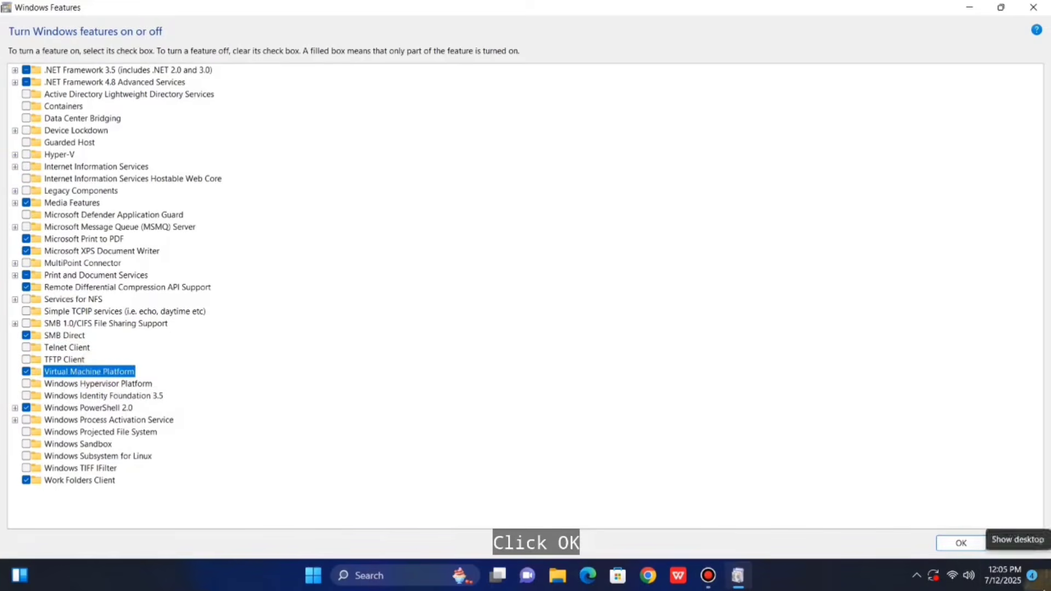
{"action": "left_click", "coordinate": [963, 543]}
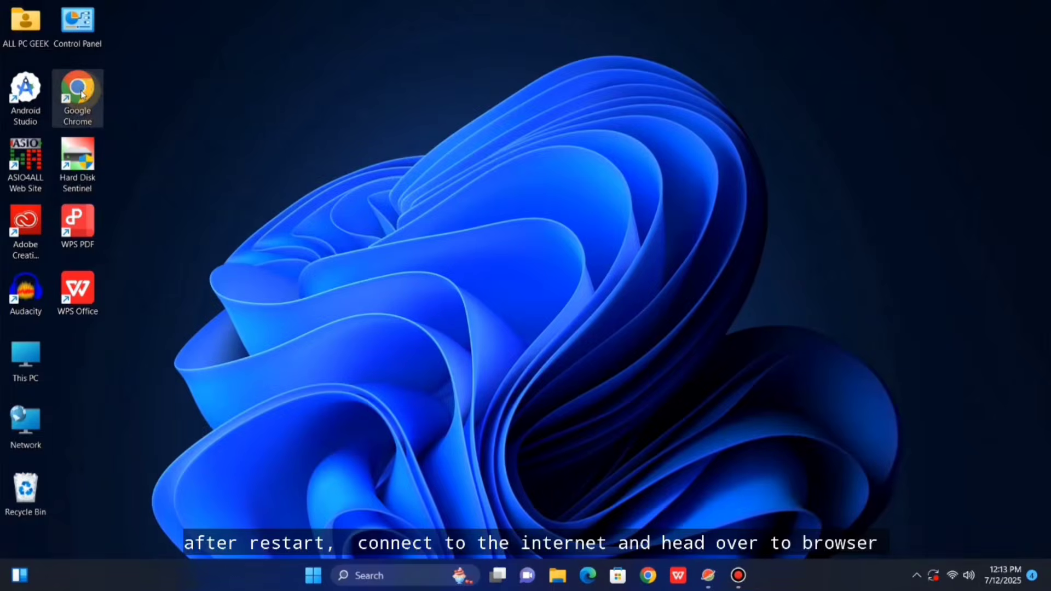
- Open Google Chrome and search Google for "windows subsystem for android download"
{"action": "double_click", "coordinate": [80, 92]}
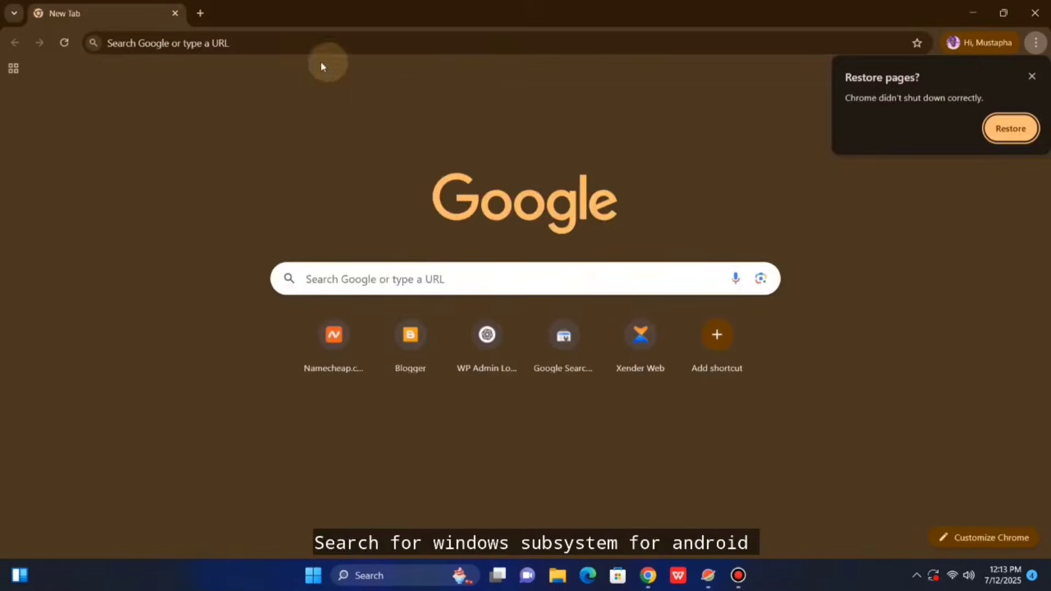
{"action": "left_click", "coordinate": [255, 42]}
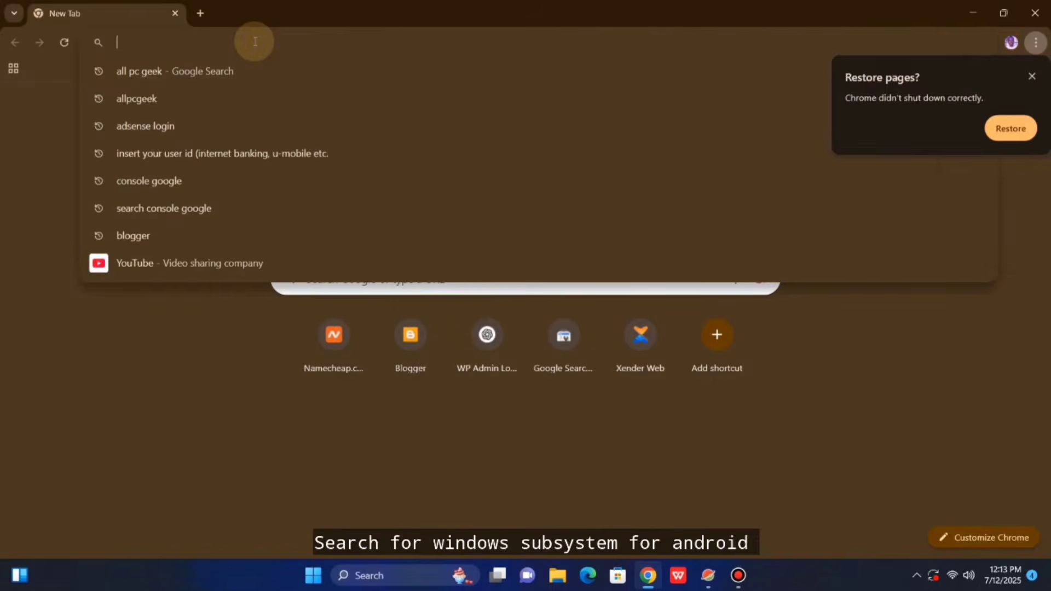
{"action": "type", "text": "windo"}
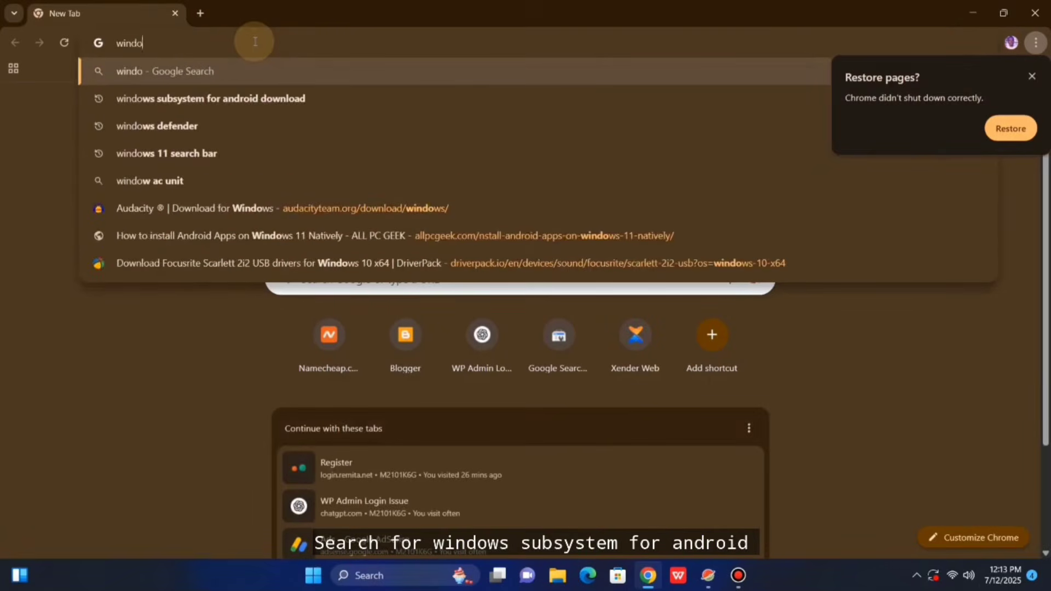
{"action": "type", "text": "ws "}
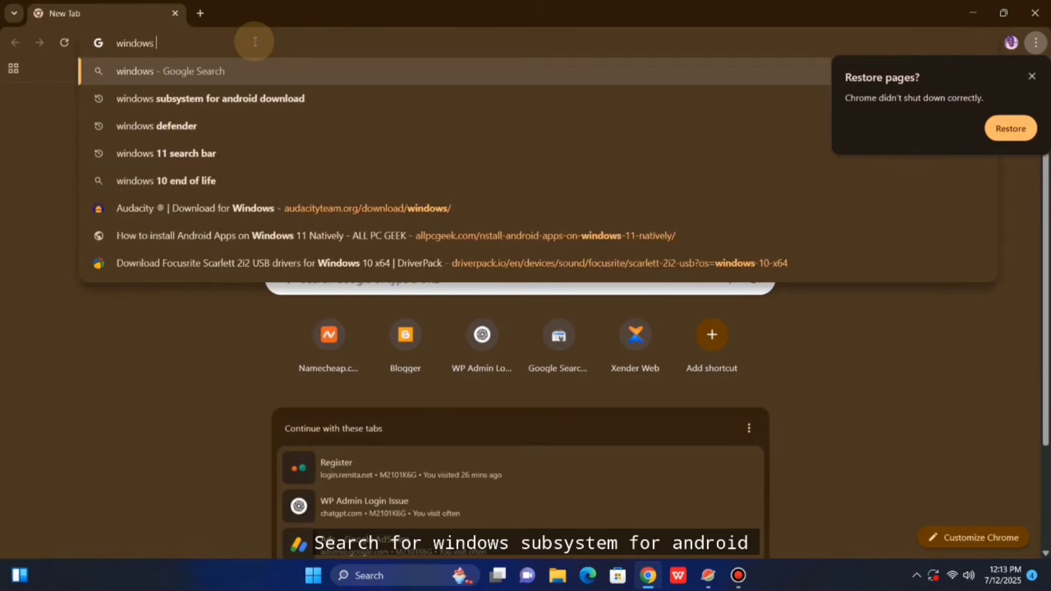
{"action": "type", "text": "subsy"}
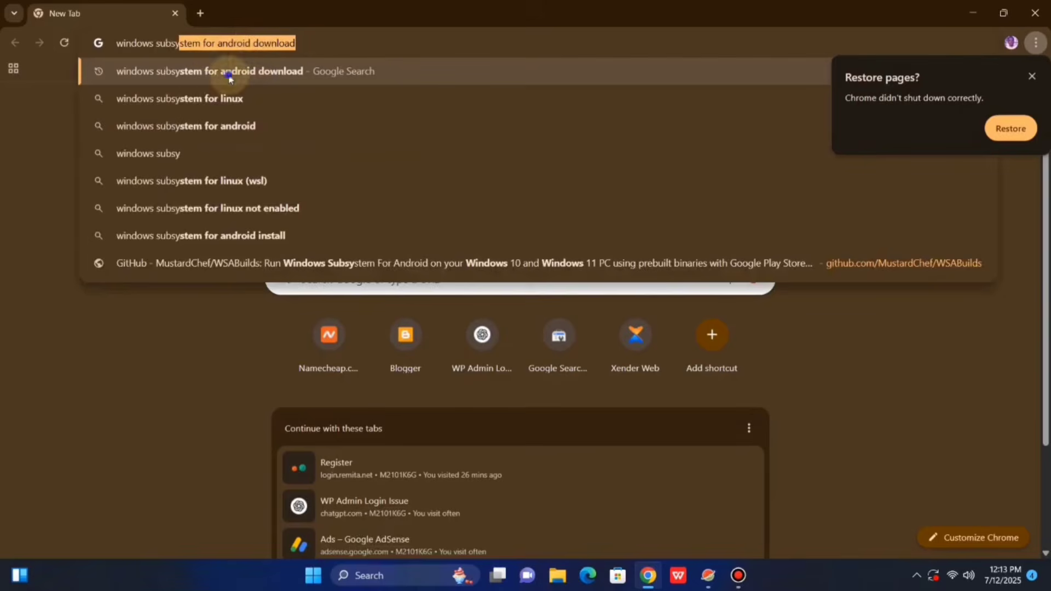
{"action": "left_click", "coordinate": [228, 77]}
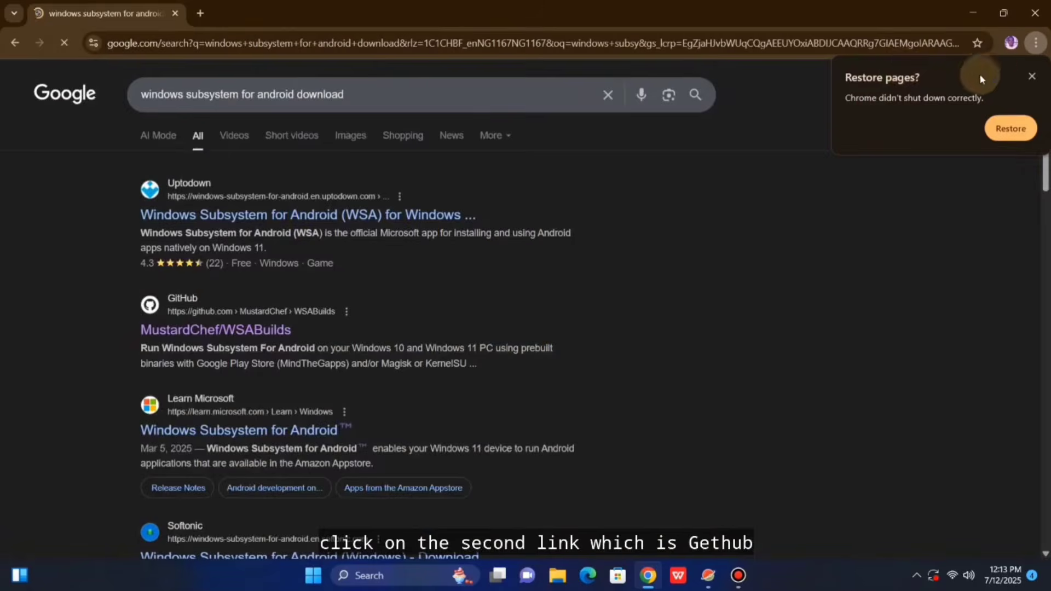
- Dismiss the restore pages prompt and open the latest release of the MustardChef/WSABuilds repository on GitHub
{"action": "left_click", "coordinate": [1033, 77]}
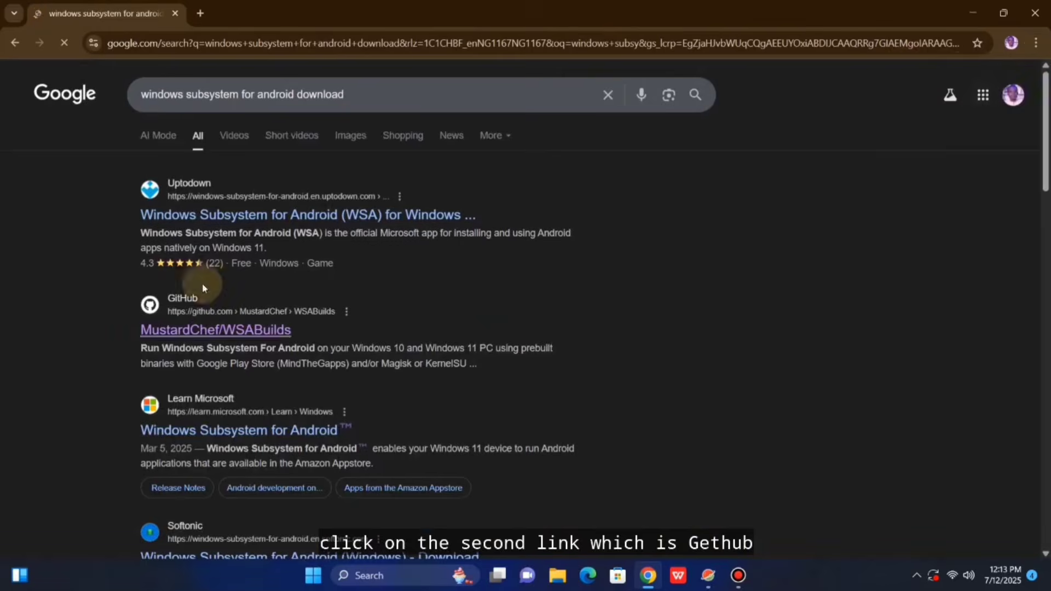
{"action": "left_click", "coordinate": [208, 331]}
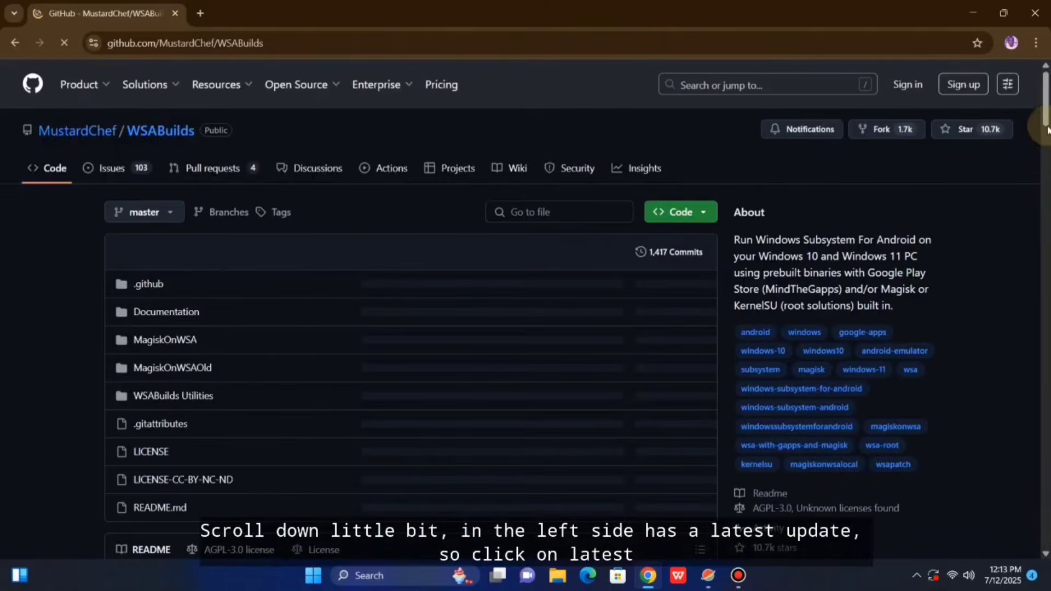
{"action": "scroll", "coordinate": [1047, 129], "scroll_direction": "down", "scroll_amount": 6}
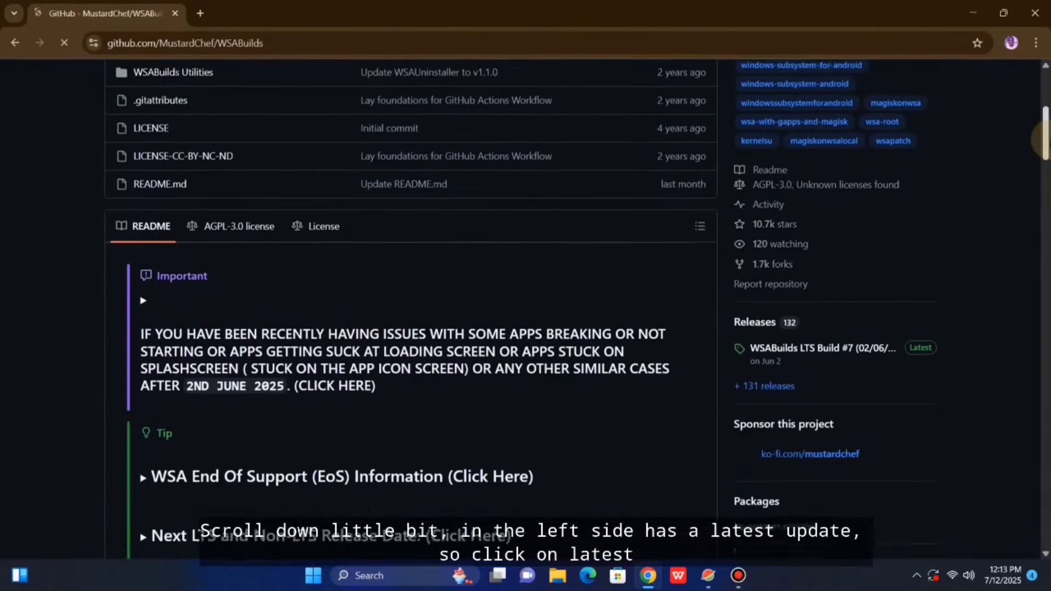
{"action": "scroll", "coordinate": [1046, 138], "scroll_direction": "down", "scroll_amount": 1}
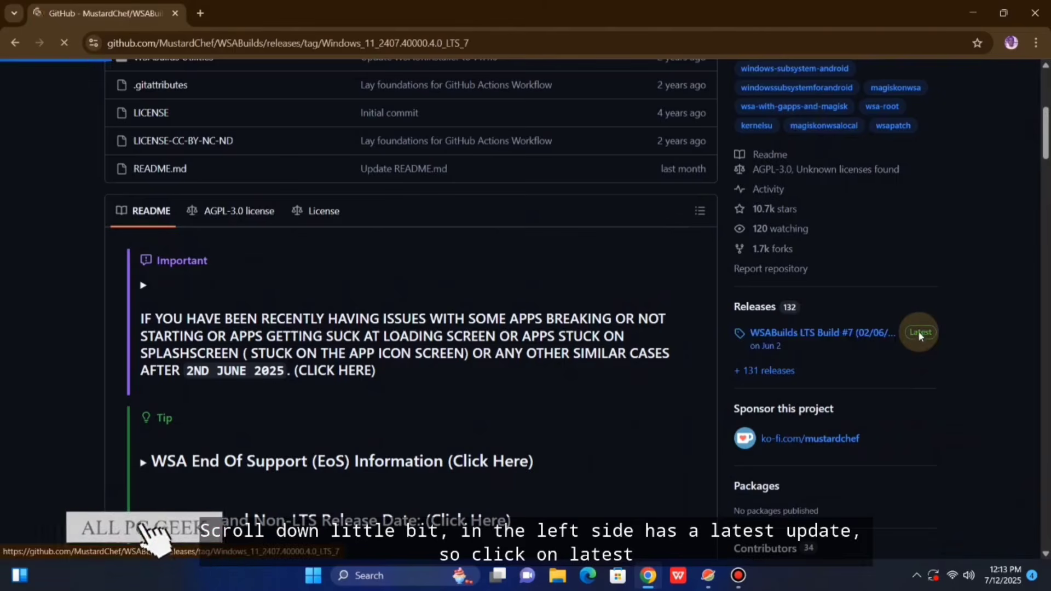
- Download WSA_2407.40000.4.0_x64_Release-Nightly-GApps-13.0-NoAmazon.7z from the release assets, then close the browser
{"action": "left_click_drag", "start_coordinate": [1046, 87], "coordinate": [1046, 123]}
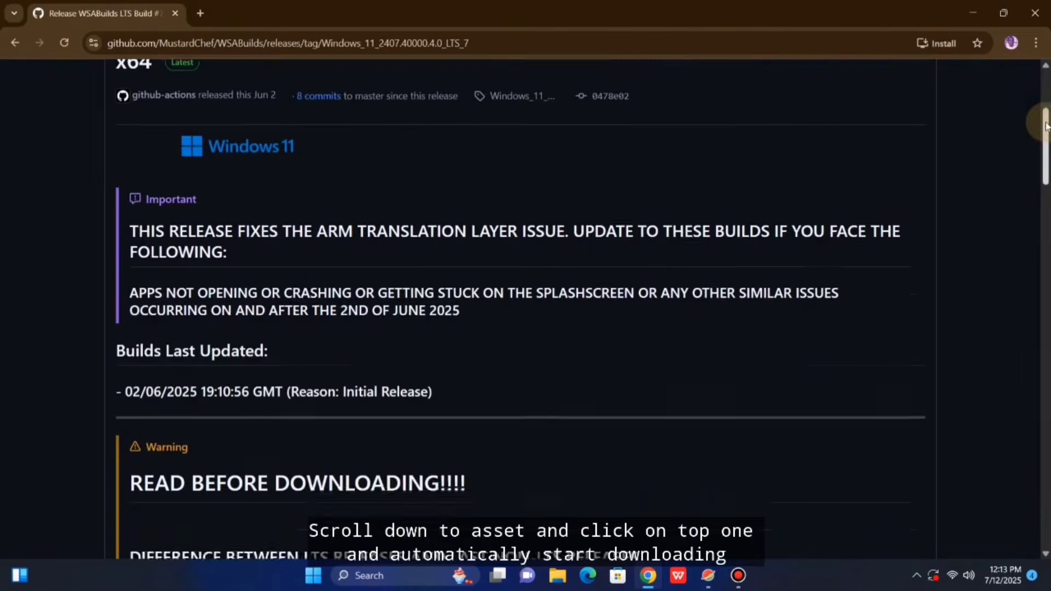
{"action": "scroll", "coordinate": [1046, 126], "scroll_direction": "down", "scroll_amount": 20}
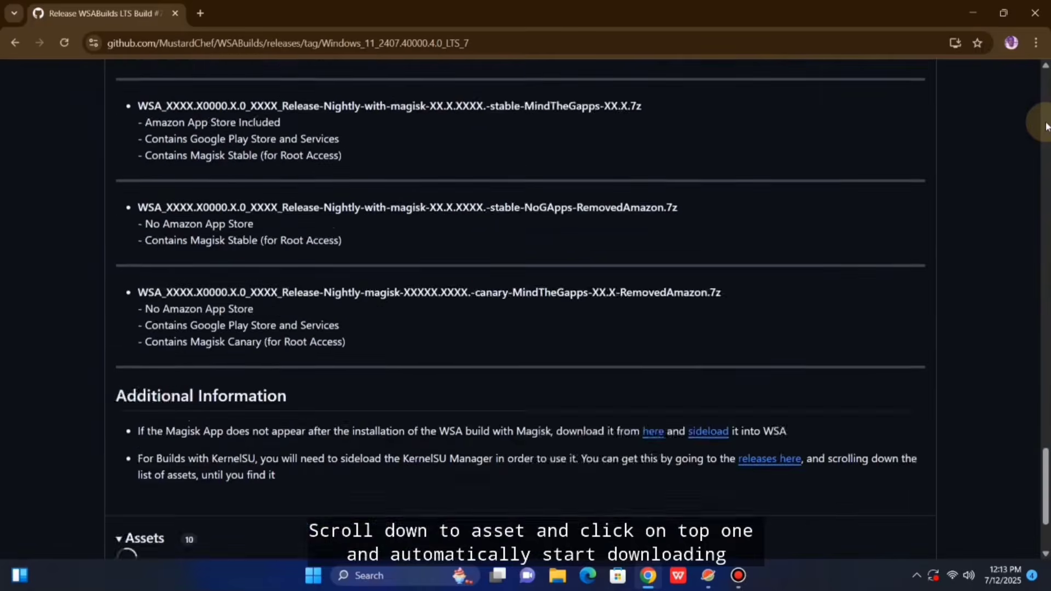
{"action": "scroll", "coordinate": [1045, 126], "scroll_direction": "down", "scroll_amount": 3}
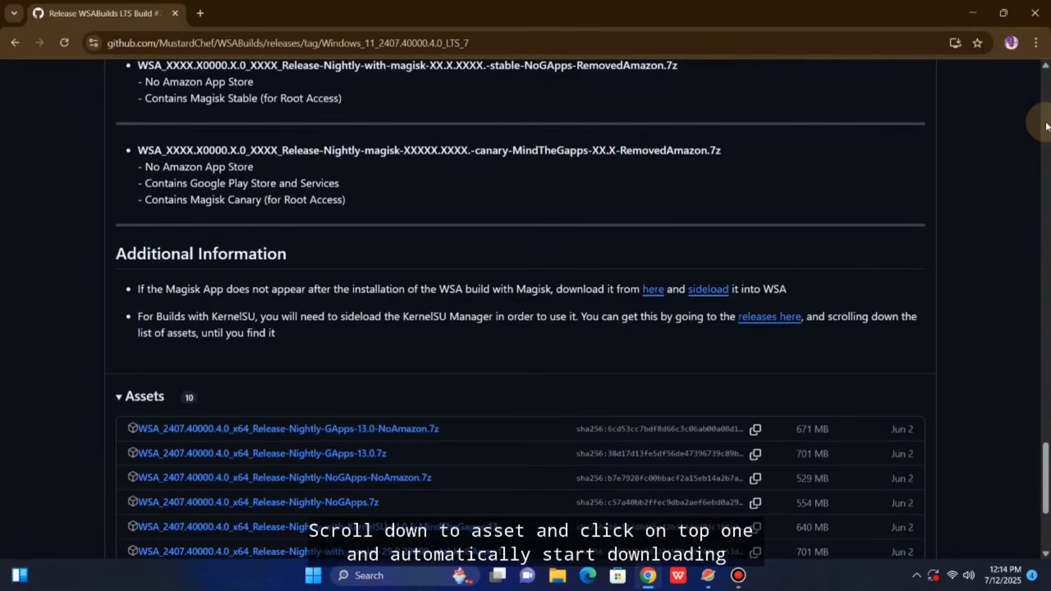
{"action": "left_click", "coordinate": [269, 430]}
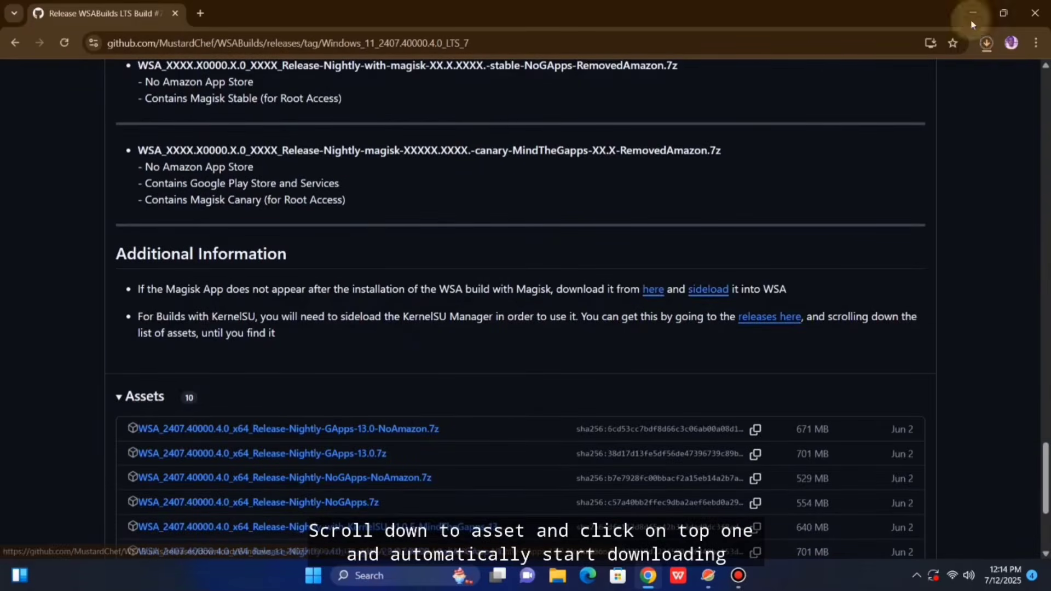
{"action": "left_click", "coordinate": [988, 43]}
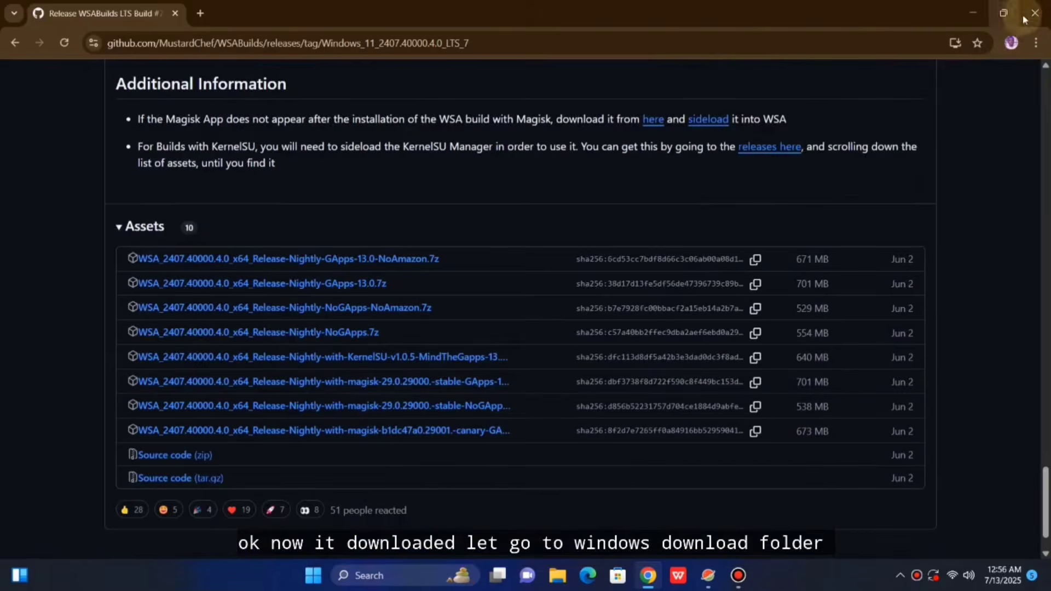
{"action": "left_click", "coordinate": [1032, 22]}
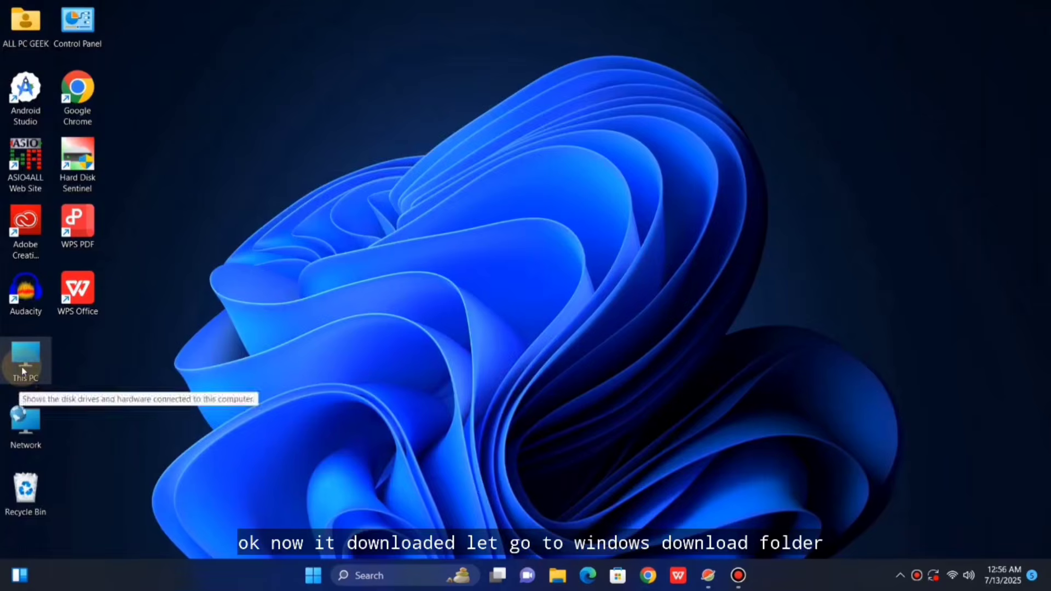
- Open the Downloads folder in File Explorer, move the WSA_2407.40000.4.0 archive to the desktop and close the folder window
{"action": "double_click", "coordinate": [22, 388]}
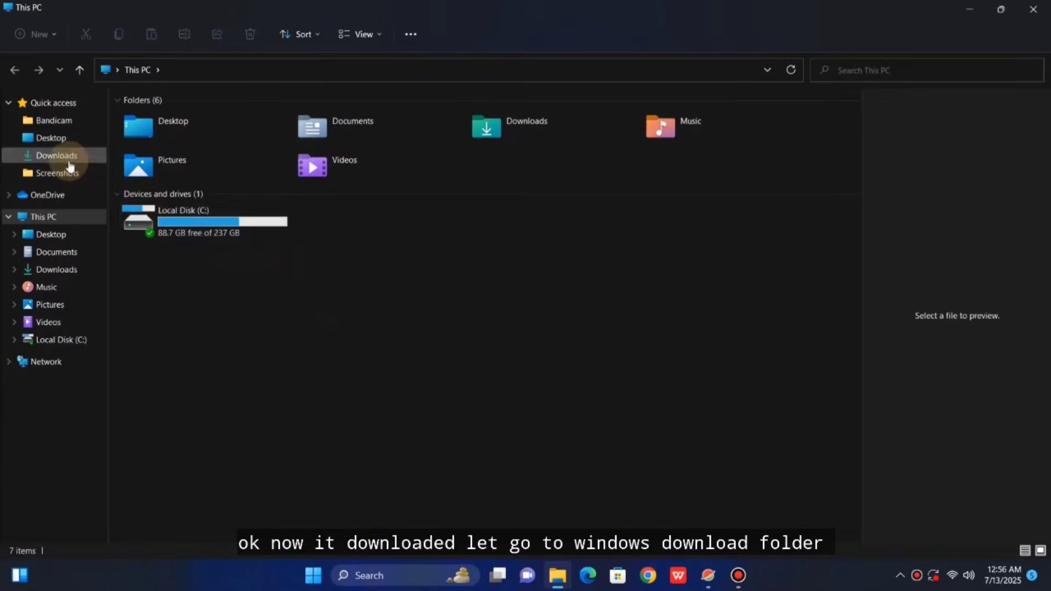
{"action": "left_click", "coordinate": [68, 158]}
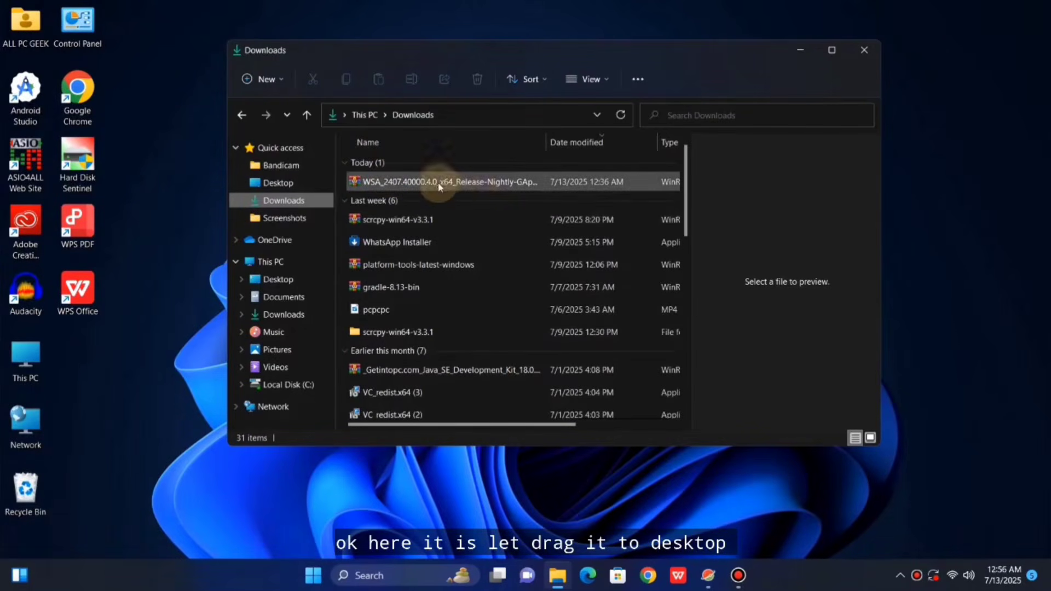
{"action": "left_click_drag", "start_coordinate": [463, 184], "coordinate": [179, 203]}
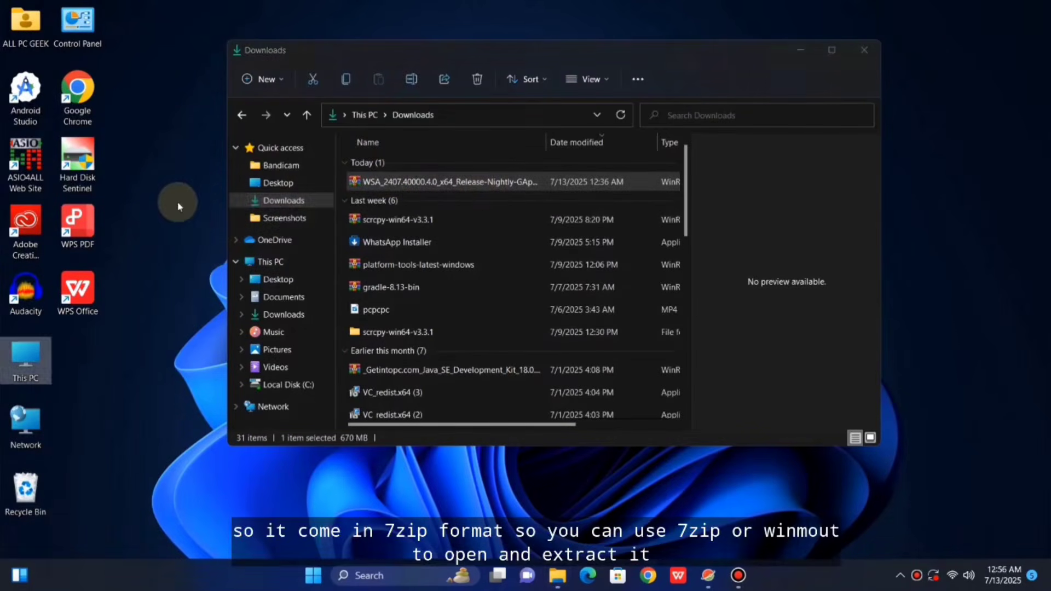
{"action": "left_click", "coordinate": [864, 51]}
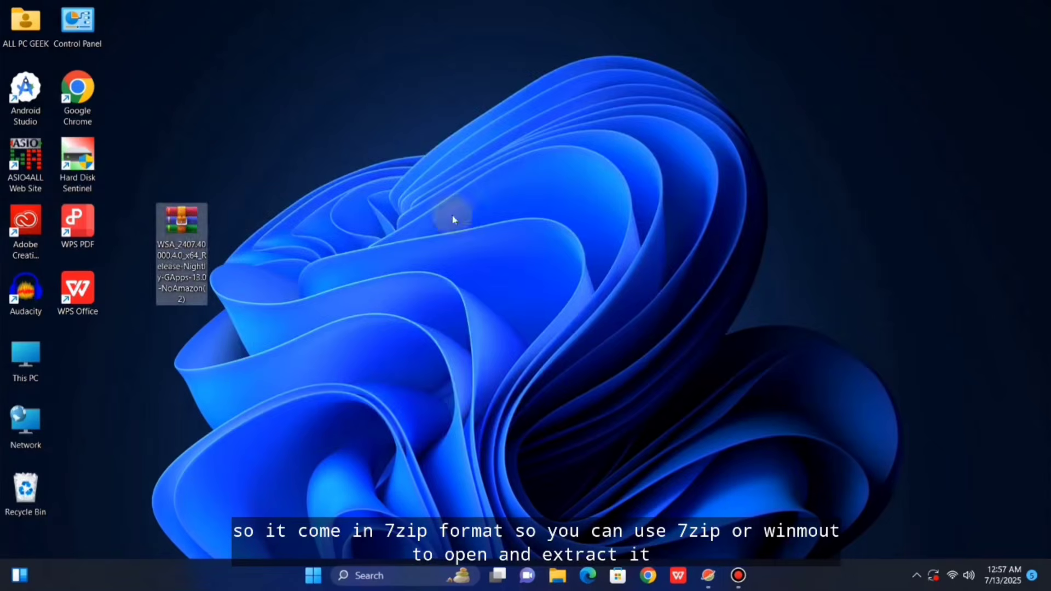
- Open the WSA archive in WinRAR, extract its WSA_2407.40000.4.0_x64 folder to the desktop and close the archive
{"action": "left_click_drag", "start_coordinate": [175, 234], "coordinate": [705, 235]}
{"action": "double_click", "coordinate": [704, 223]}
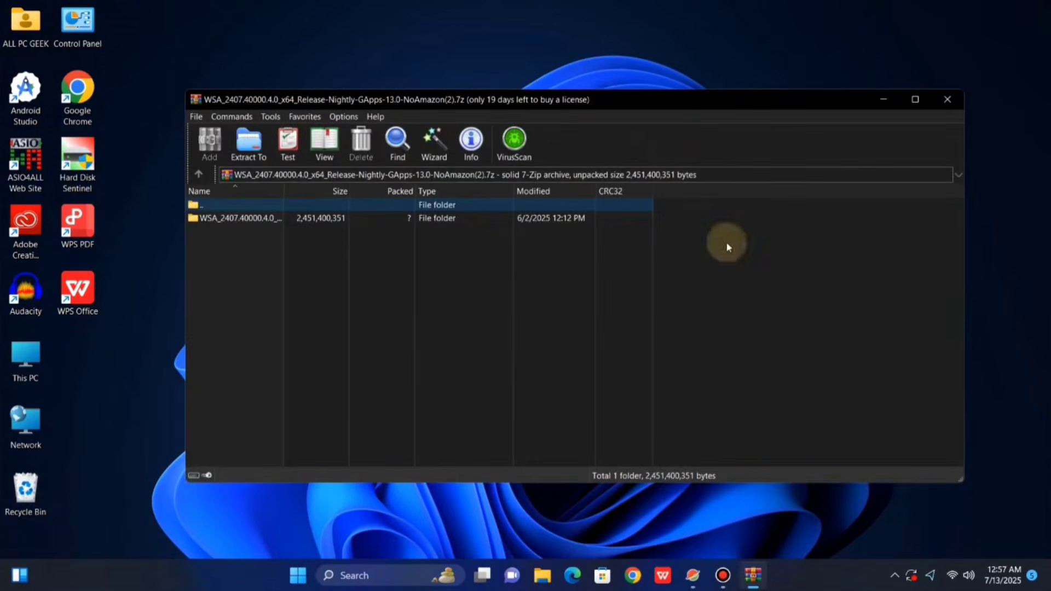
{"action": "left_click_drag", "start_coordinate": [600, 101], "coordinate": [424, 105]}
{"action": "left_click_drag", "start_coordinate": [789, 254], "coordinate": [627, 260]}
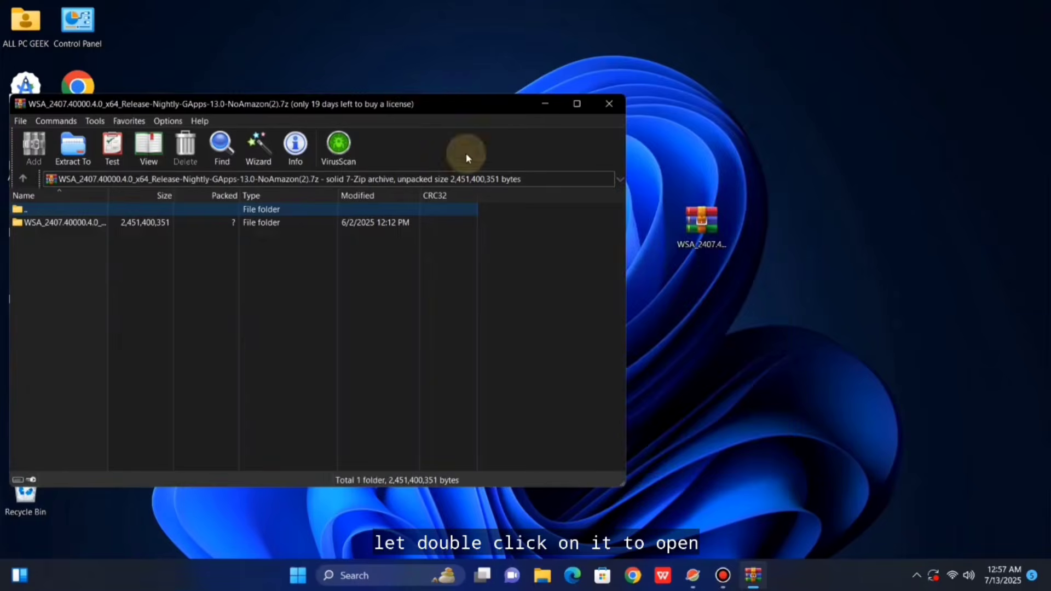
{"action": "left_click_drag", "start_coordinate": [434, 107], "coordinate": [450, 108]}
{"action": "left_click_drag", "start_coordinate": [83, 222], "coordinate": [750, 338]}
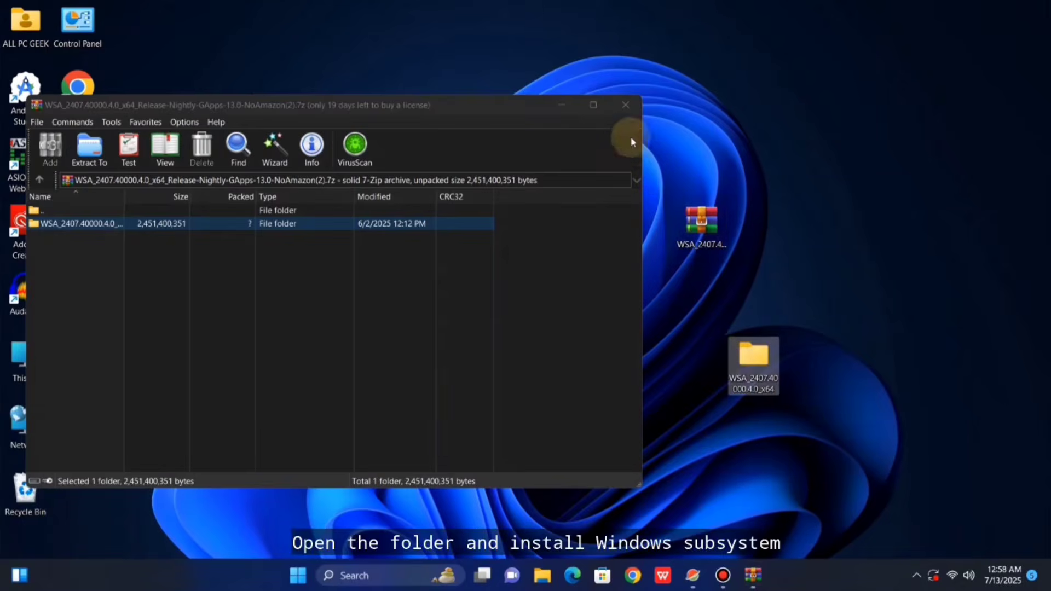
{"action": "left_click", "coordinate": [623, 102]}
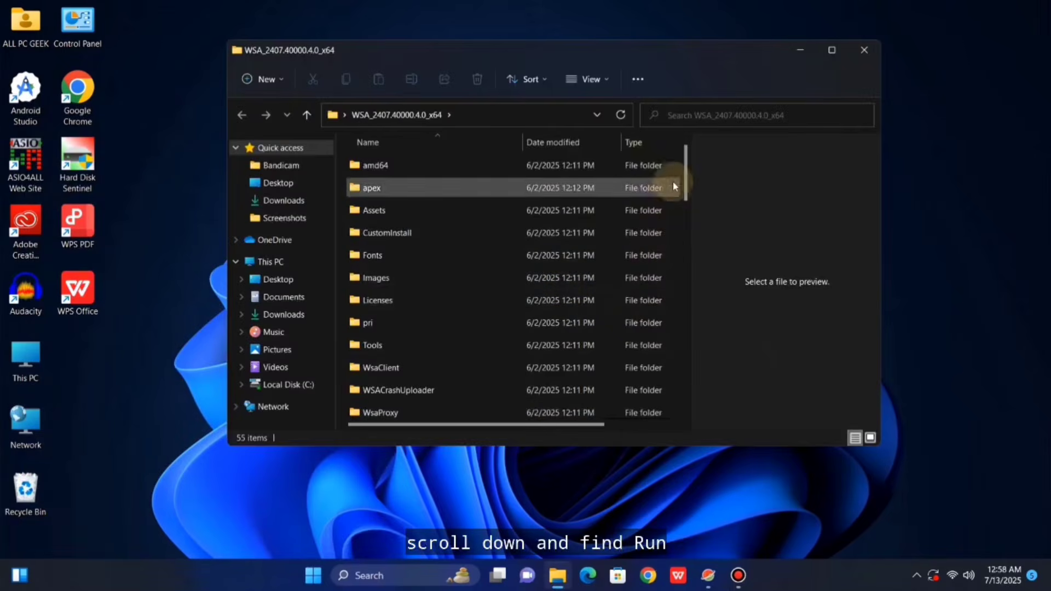
- Run the Run batch file in the WSA_2407.40000.4.0_x64 folder as administrator and exit the installer once deployment is done
{"action": "left_click_drag", "start_coordinate": [685, 161], "coordinate": [688, 334]}
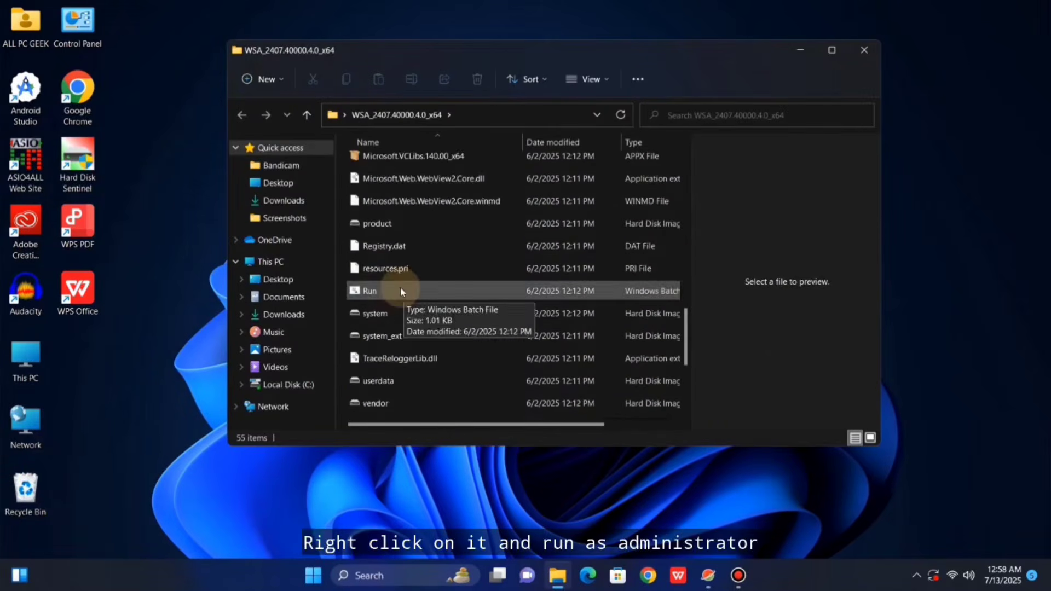
{"action": "right_click", "coordinate": [400, 288]}
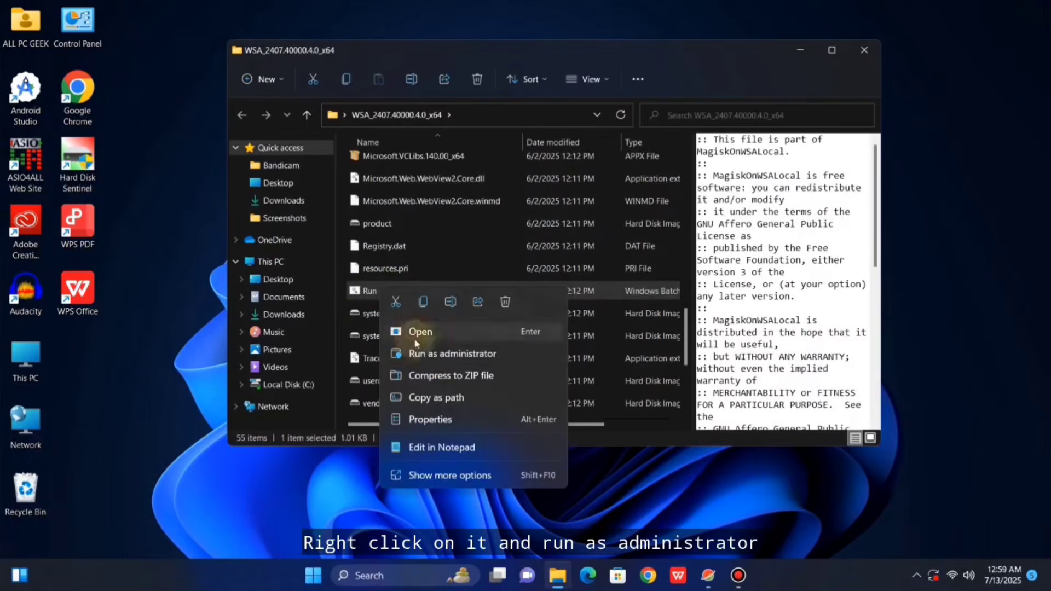
{"action": "left_click", "coordinate": [433, 356]}
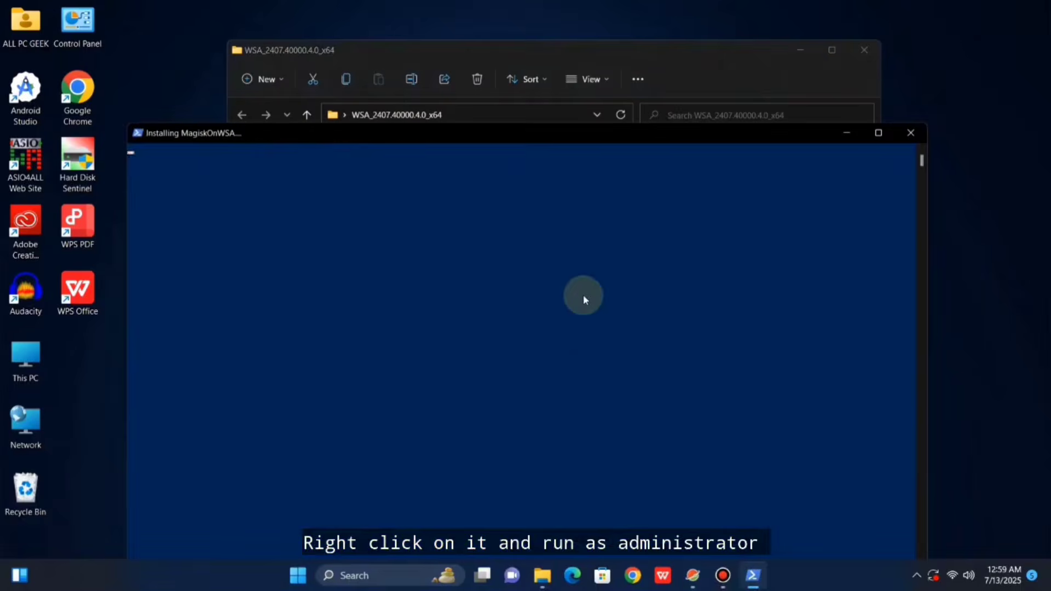
{"action": "left_click_drag", "start_coordinate": [546, 135], "coordinate": [547, 37]}
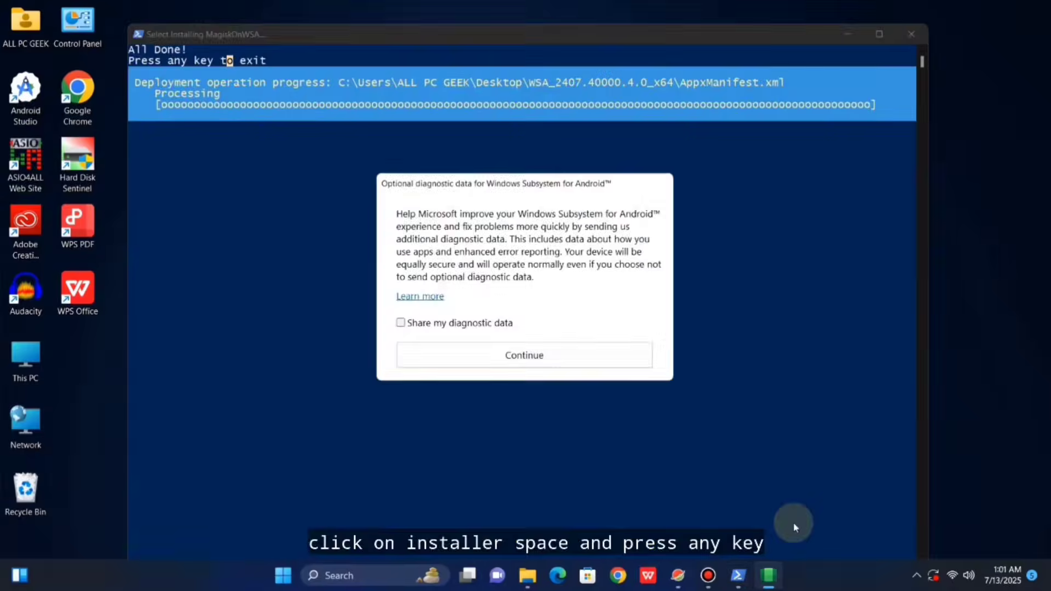
{"action": "left_click", "coordinate": [404, 428]}
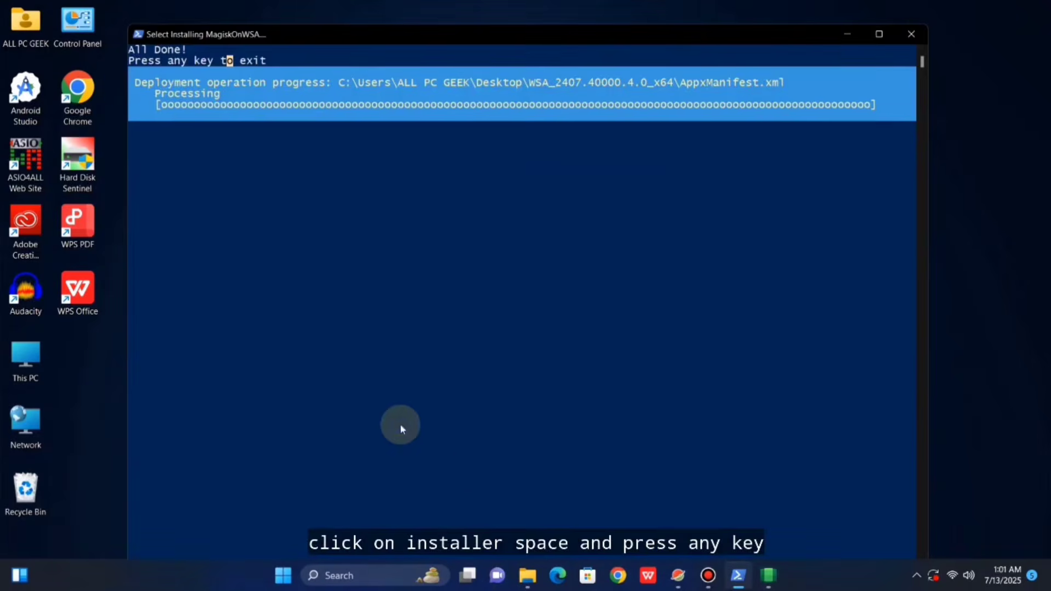
{"action": "key", "text": "space"}
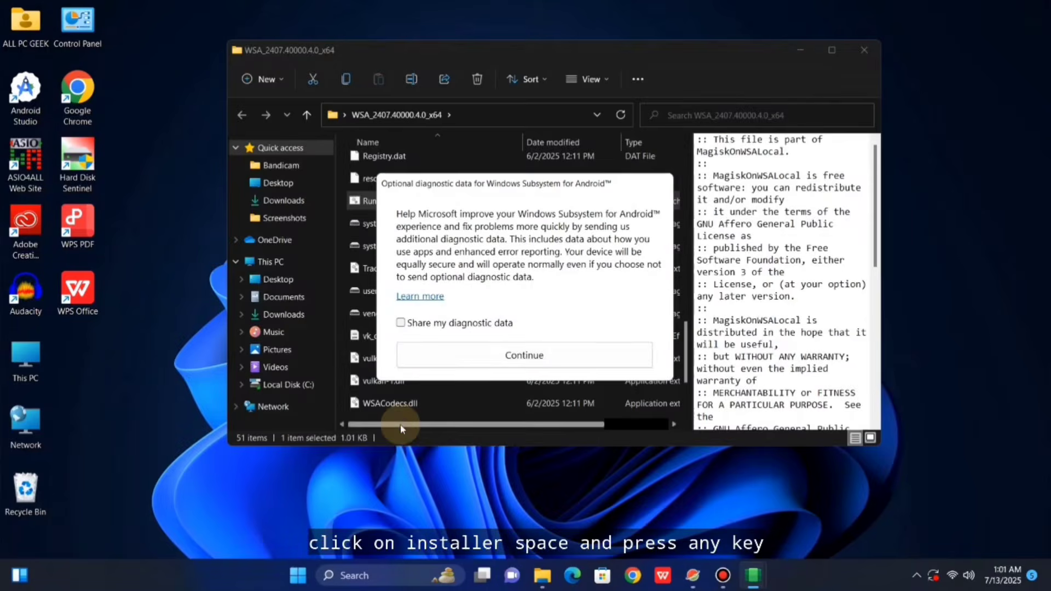
- Continue past the optional diagnostic data dialog without sharing data and close the WSA folder window
{"action": "left_click", "coordinate": [521, 360]}
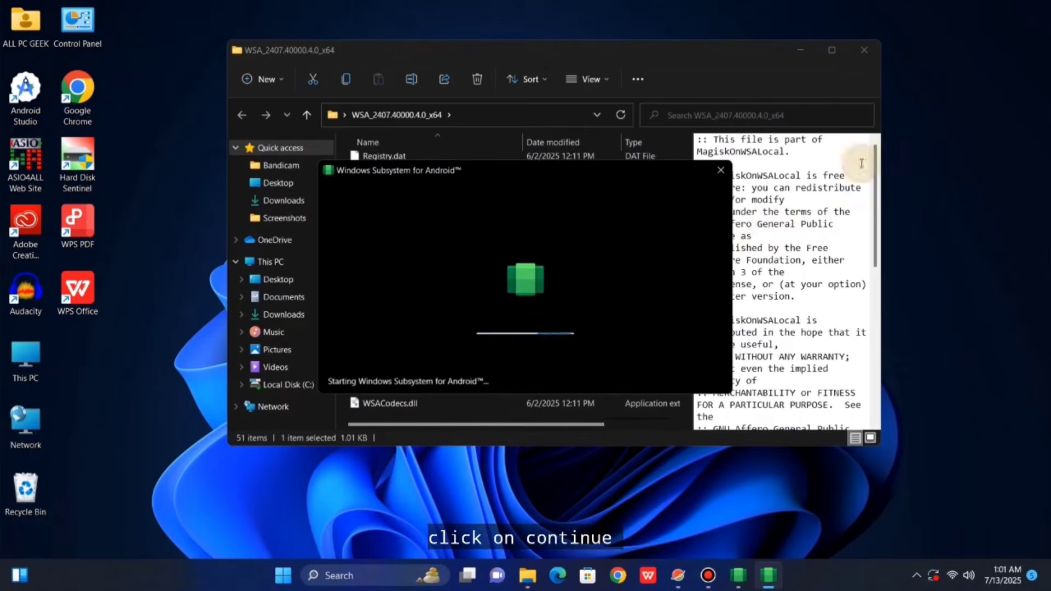
{"action": "left_click", "coordinate": [865, 51]}
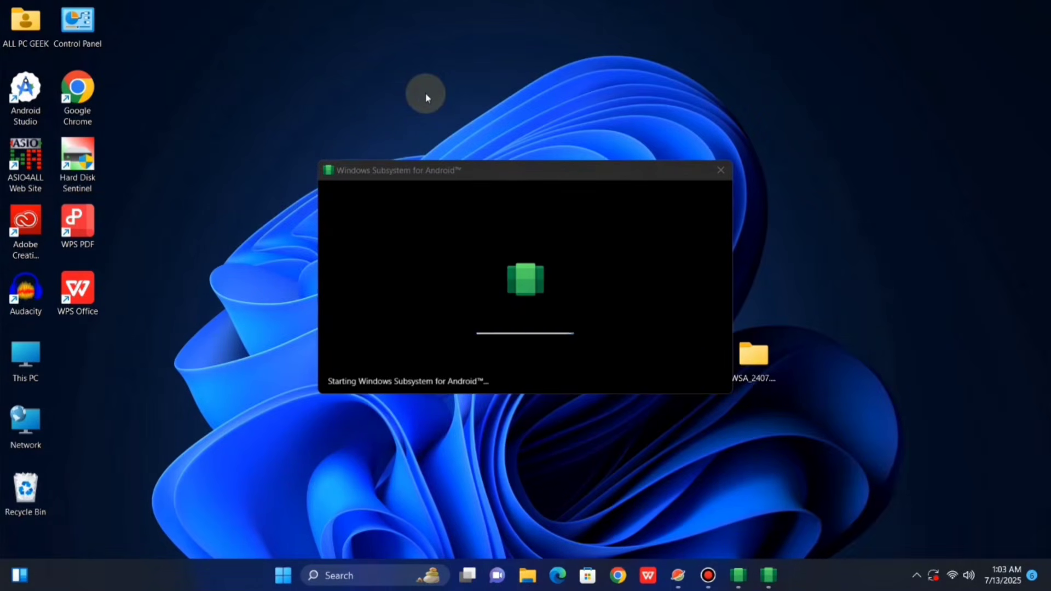
{"action": "left_click", "coordinate": [541, 355]}
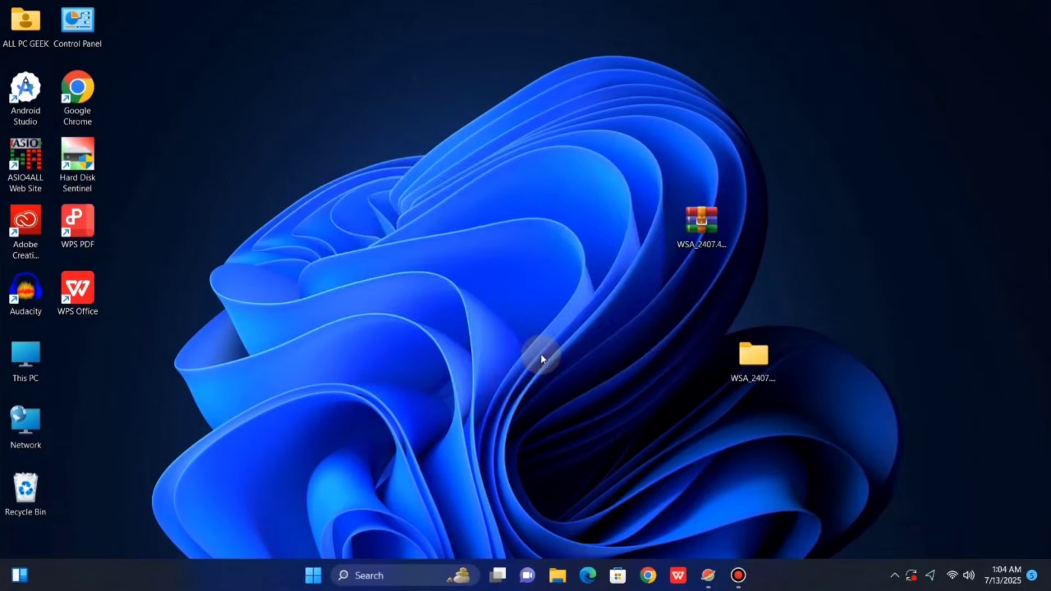
- Open Google Chrome and search the web for "wsa pacman"
{"action": "double_click", "coordinate": [82, 91]}
{"action": "type", "text": "wsa"}
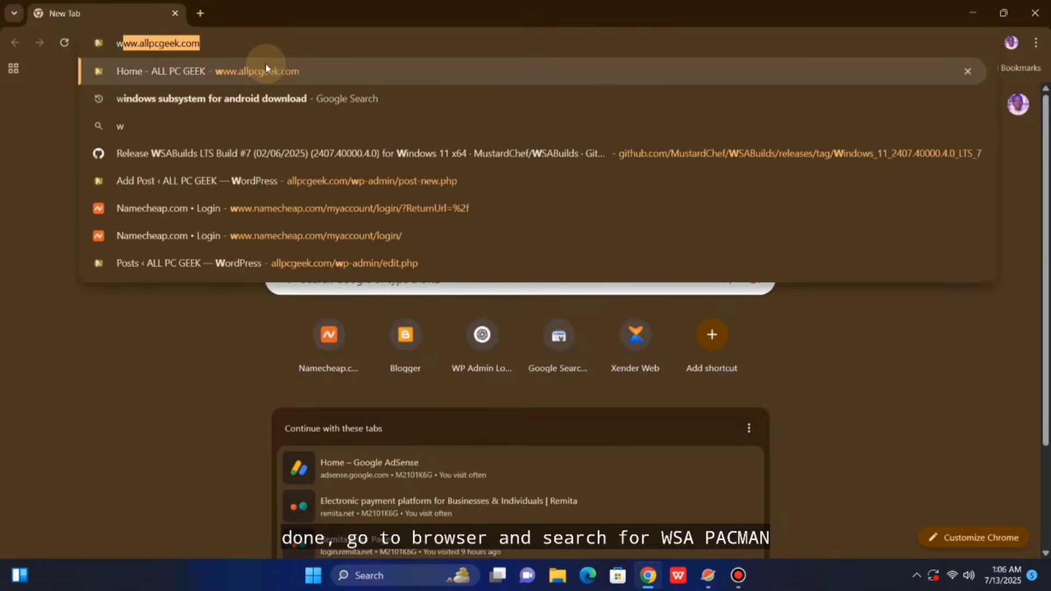
{"action": "type", "text": "a"}
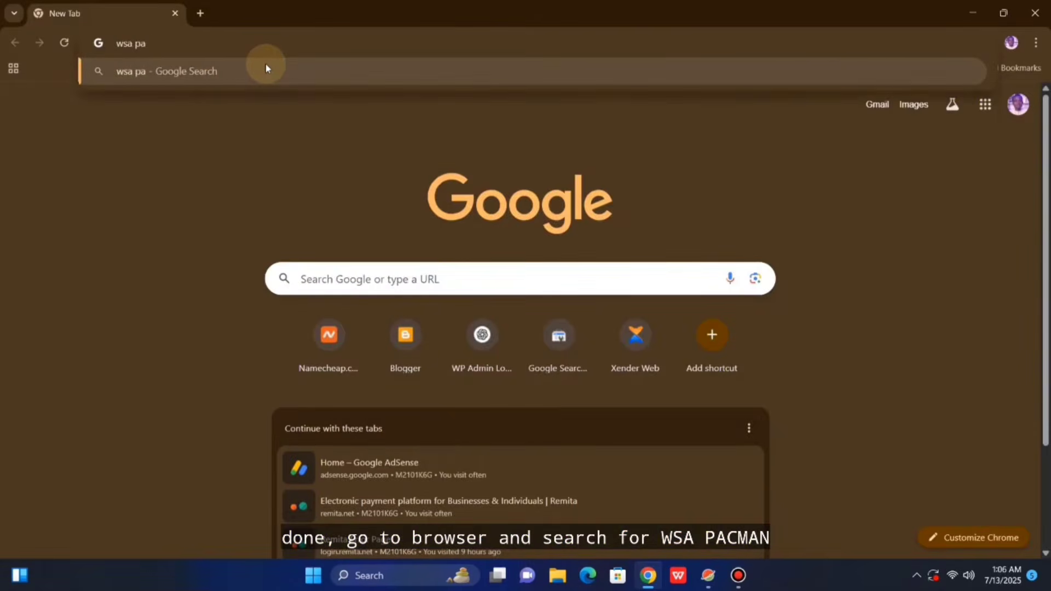
{"action": "type", "text": "cman"}
{"action": "key", "text": "Return"}
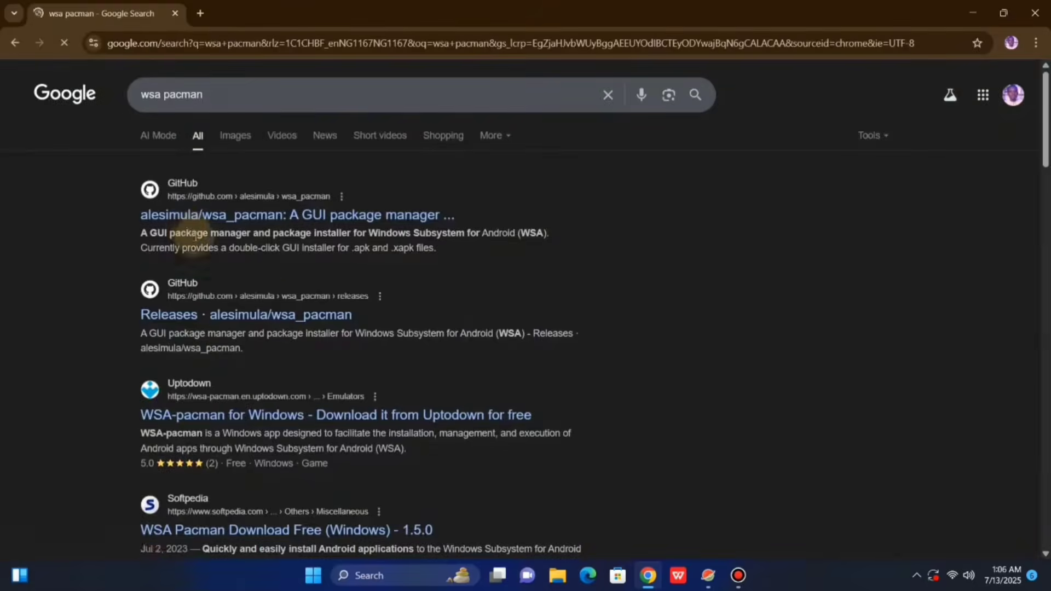
- Download WSA-pacman-v1.5.0-installer.exe from the alesimula/wsa_pacman releases page on GitHub and show the file in its folder
{"action": "left_click", "coordinate": [304, 285]}
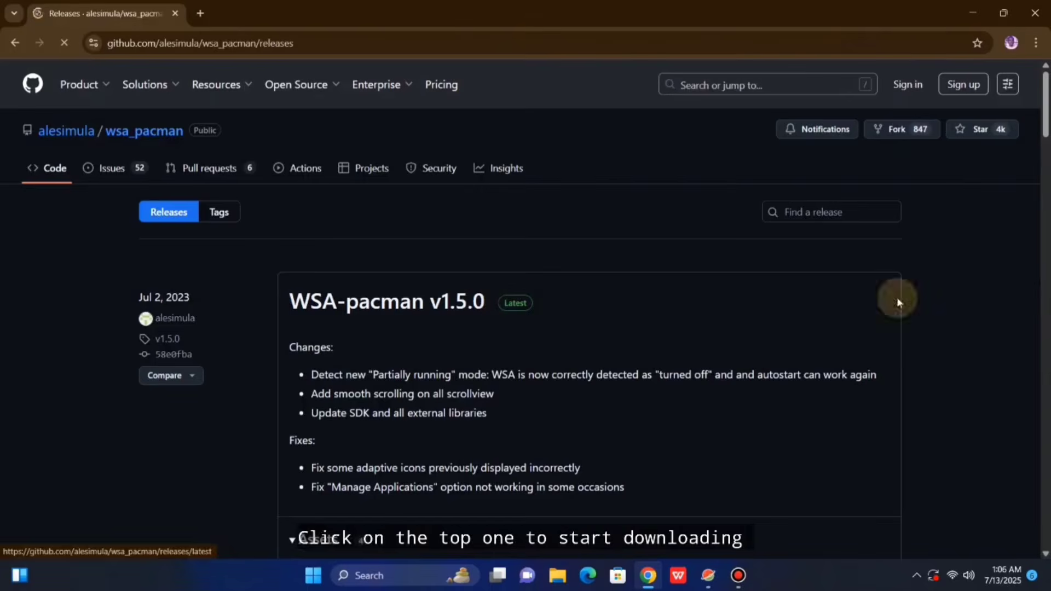
{"action": "left_click_drag", "start_coordinate": [1045, 101], "coordinate": [1045, 142]}
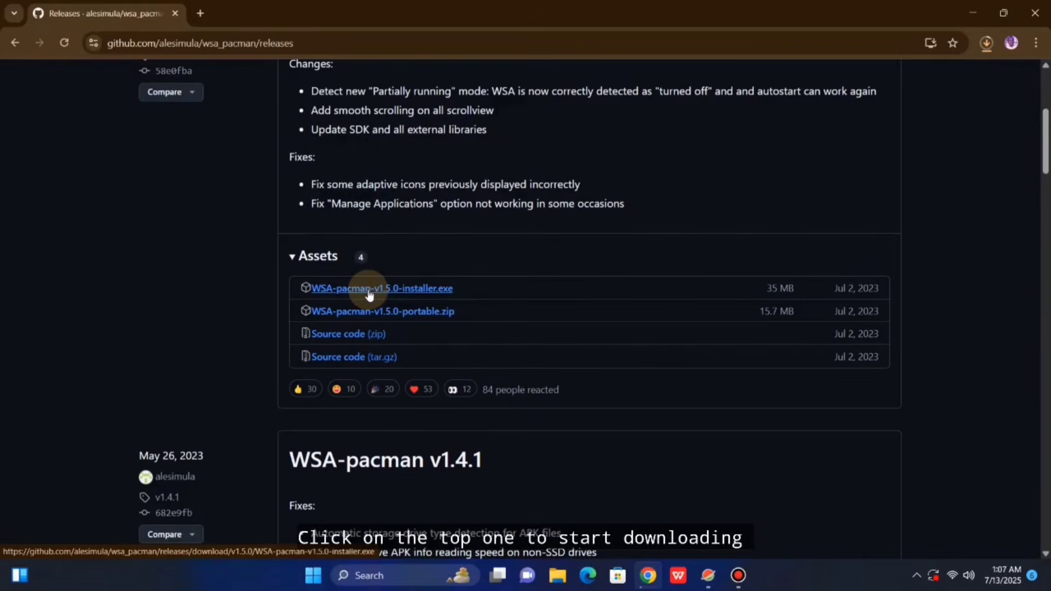
{"action": "left_click", "coordinate": [987, 44]}
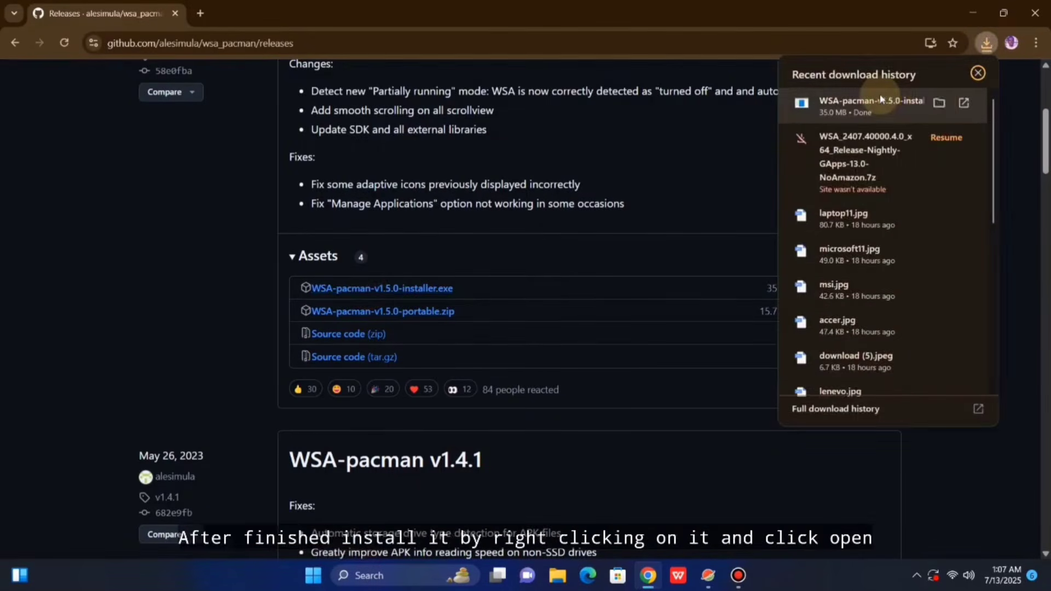
{"action": "left_click", "coordinate": [939, 103]}
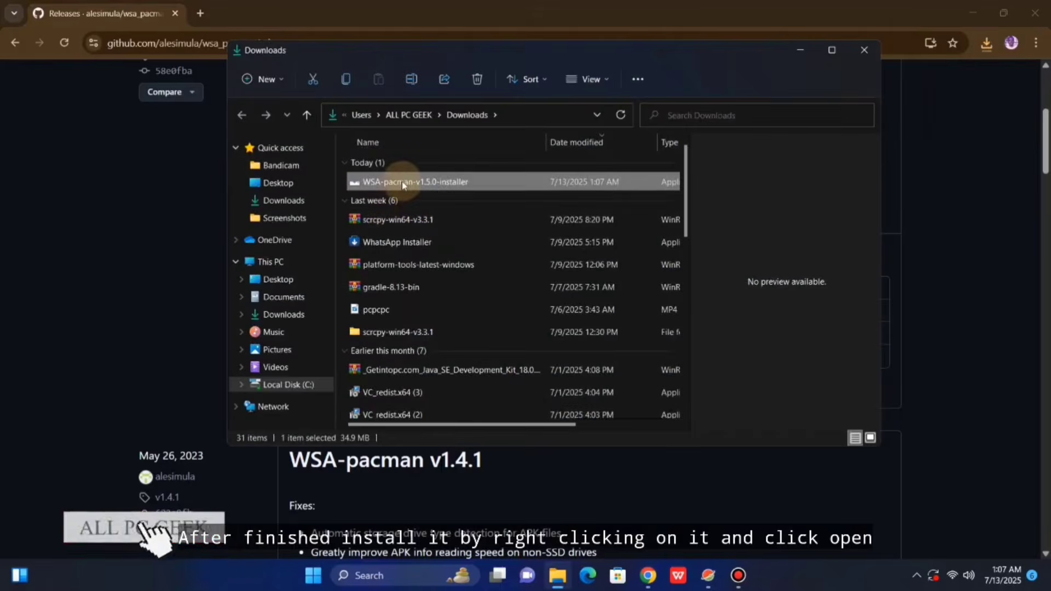
- Install WSA PacMan 1.5.0 with the default folders and .apk and .xapk associations, then close the Downloads folder
{"action": "right_click", "coordinate": [402, 182]}
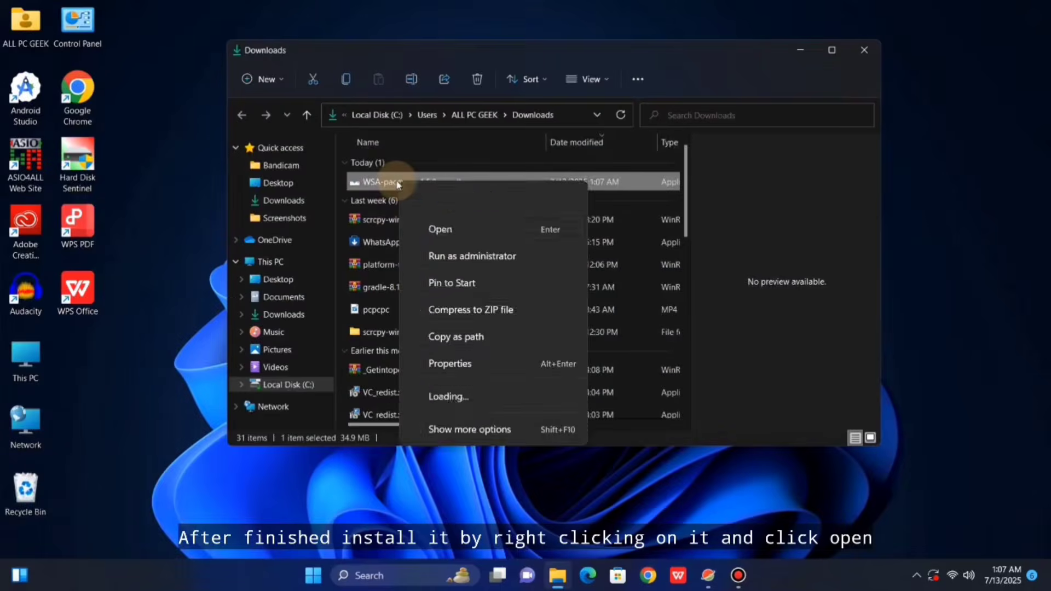
{"action": "left_click", "coordinate": [439, 227]}
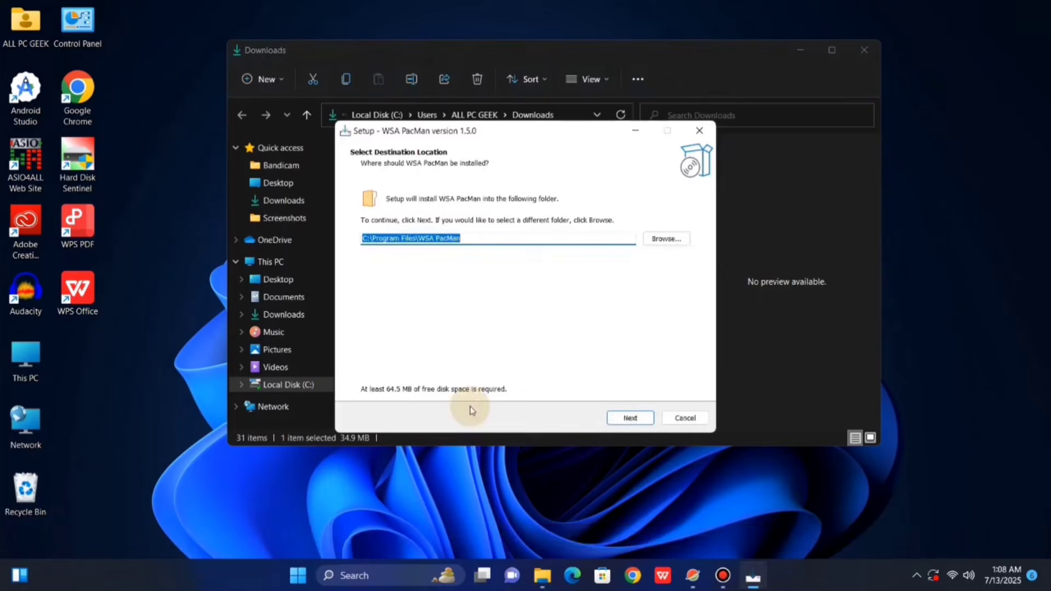
{"action": "left_click", "coordinate": [628, 423]}
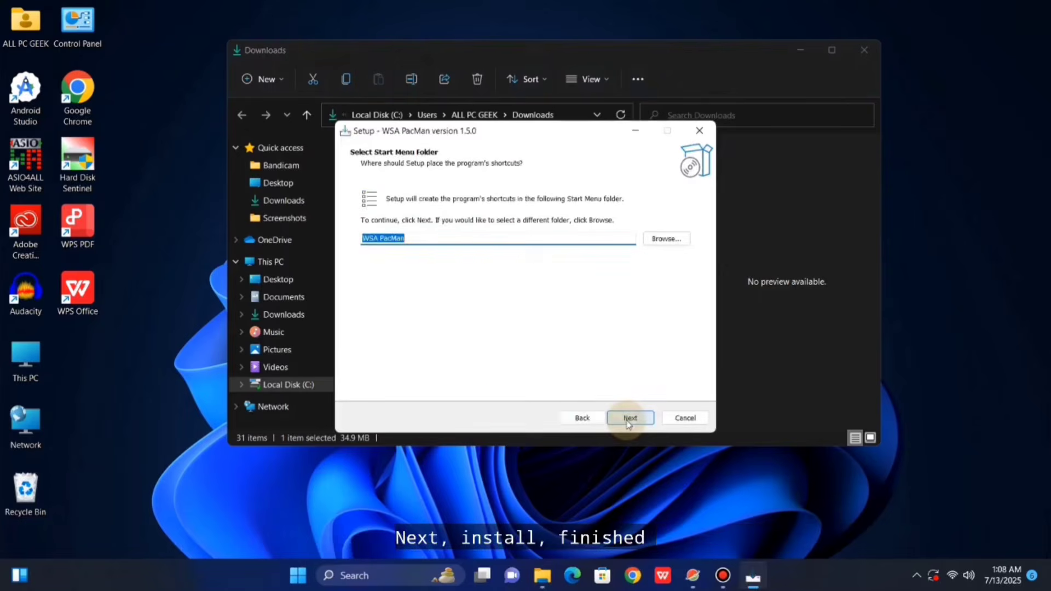
{"action": "left_click", "coordinate": [628, 423]}
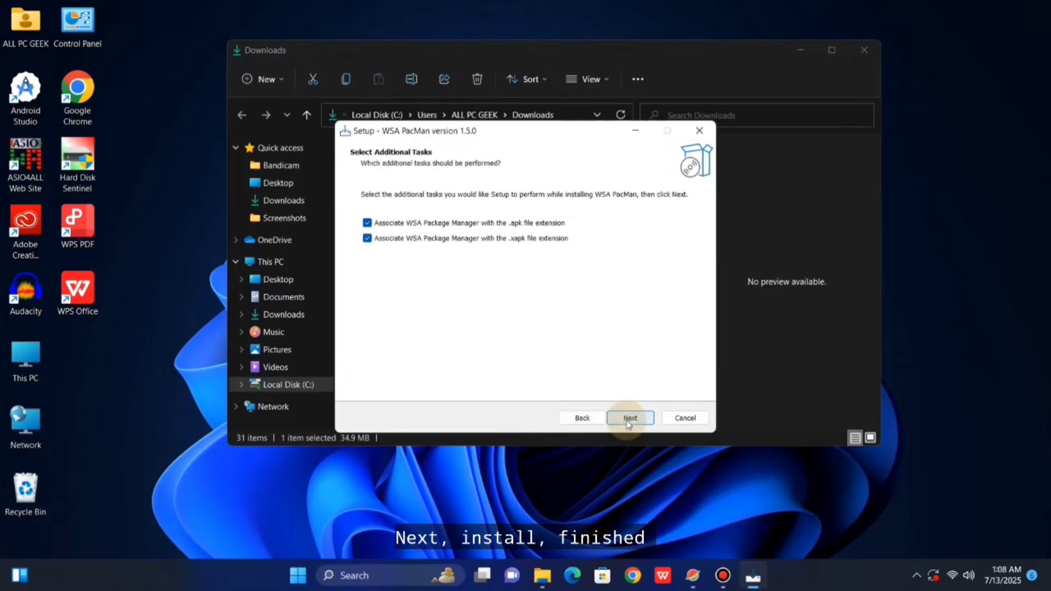
{"action": "left_click", "coordinate": [628, 419]}
{"action": "left_click", "coordinate": [629, 419]}
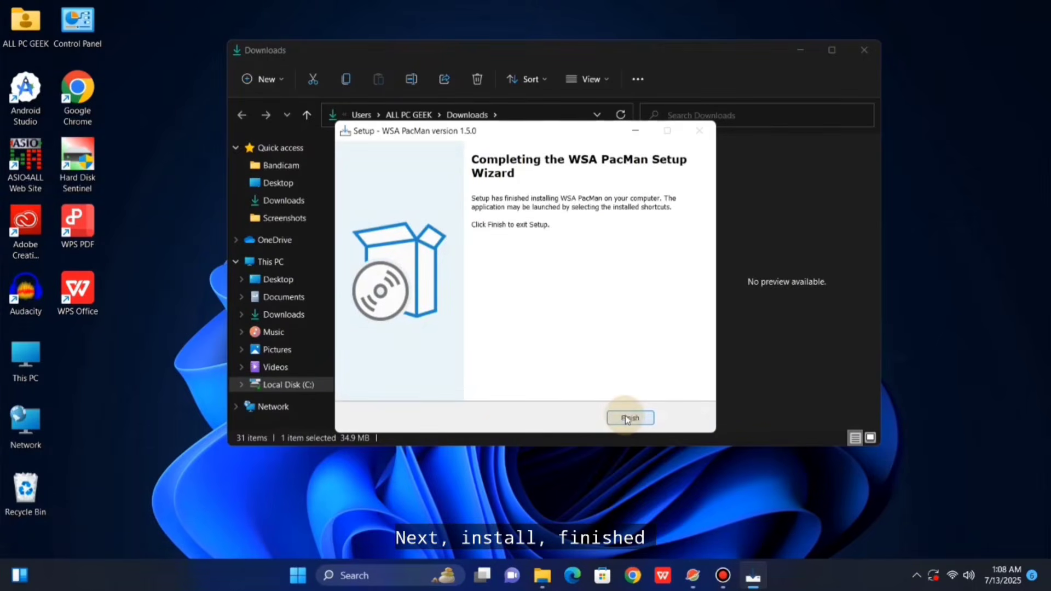
{"action": "left_click", "coordinate": [628, 418]}
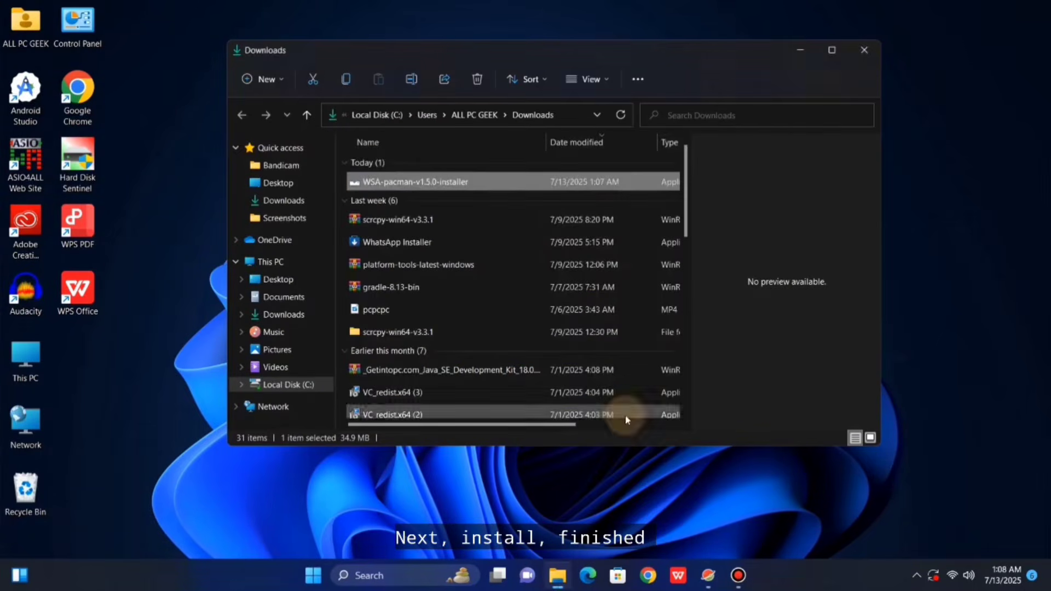
{"action": "left_click", "coordinate": [865, 50]}
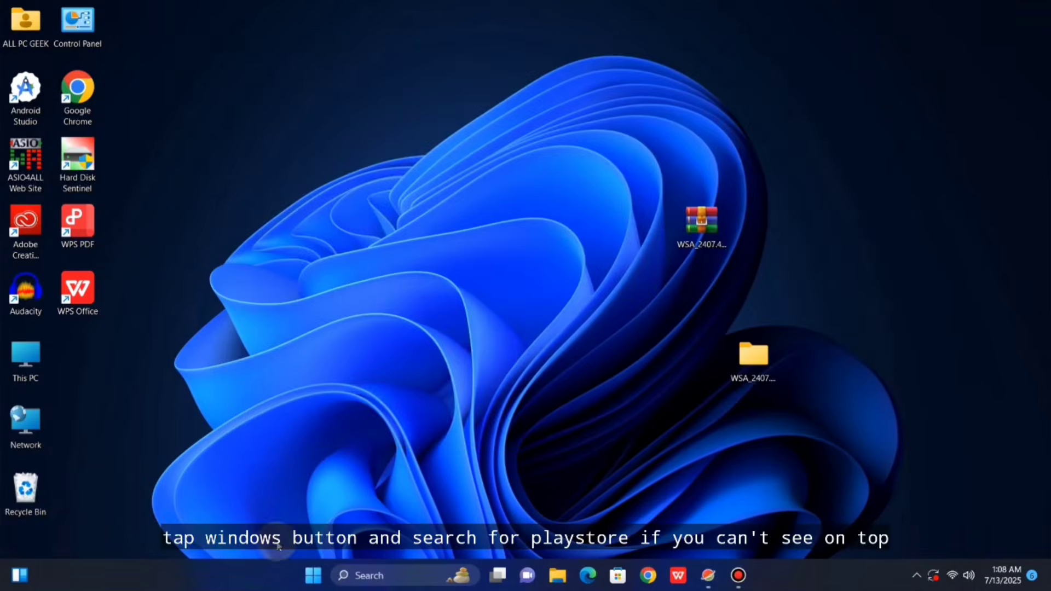
- Search Windows for "play", open the Play Store app and maximize its window
{"action": "left_click", "coordinate": [311, 581]}
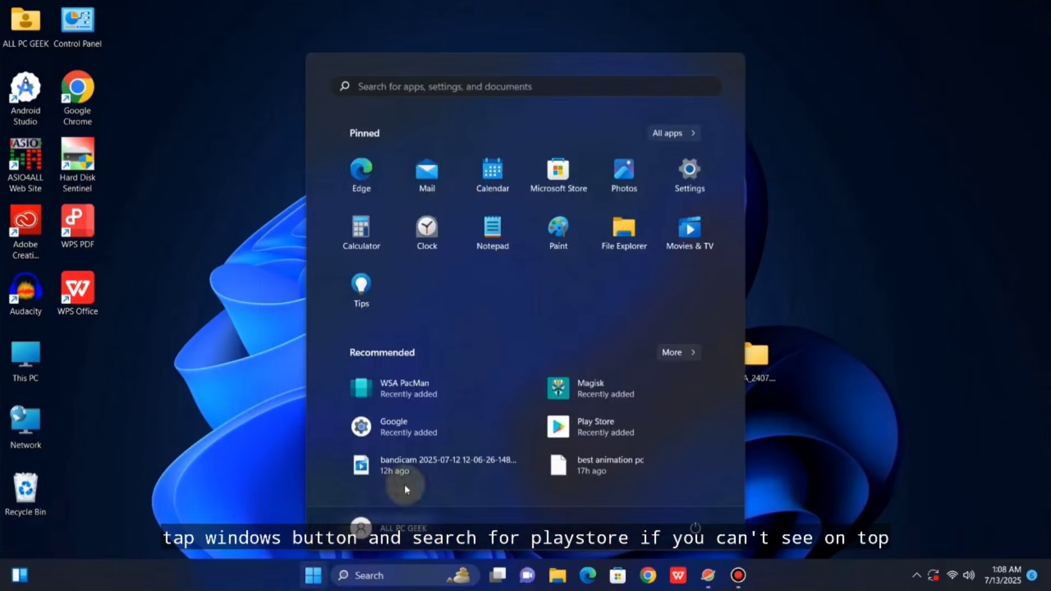
{"action": "type", "text": "play"}
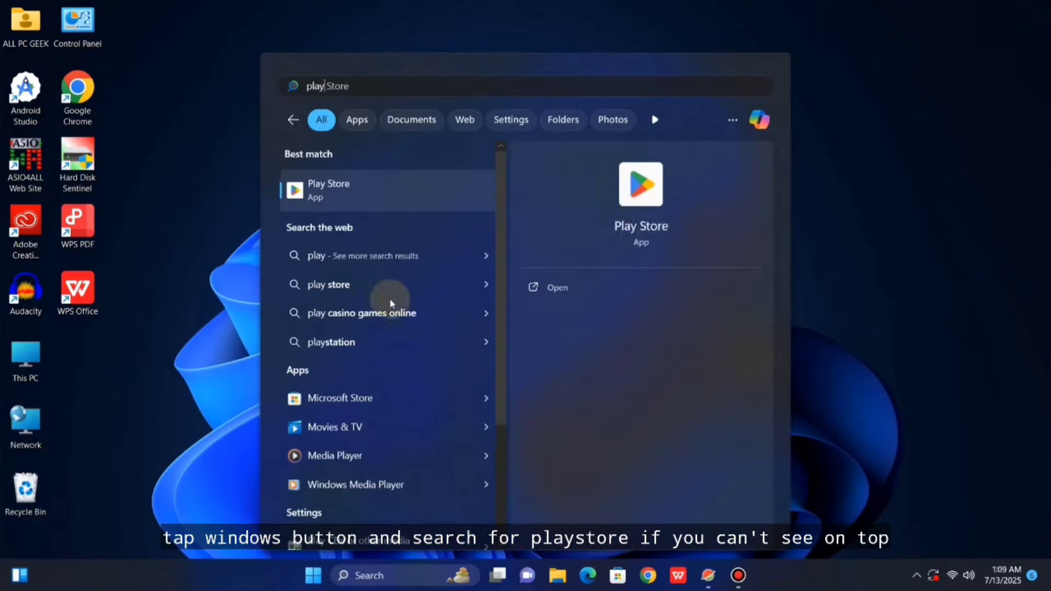
{"action": "left_click", "coordinate": [649, 202]}
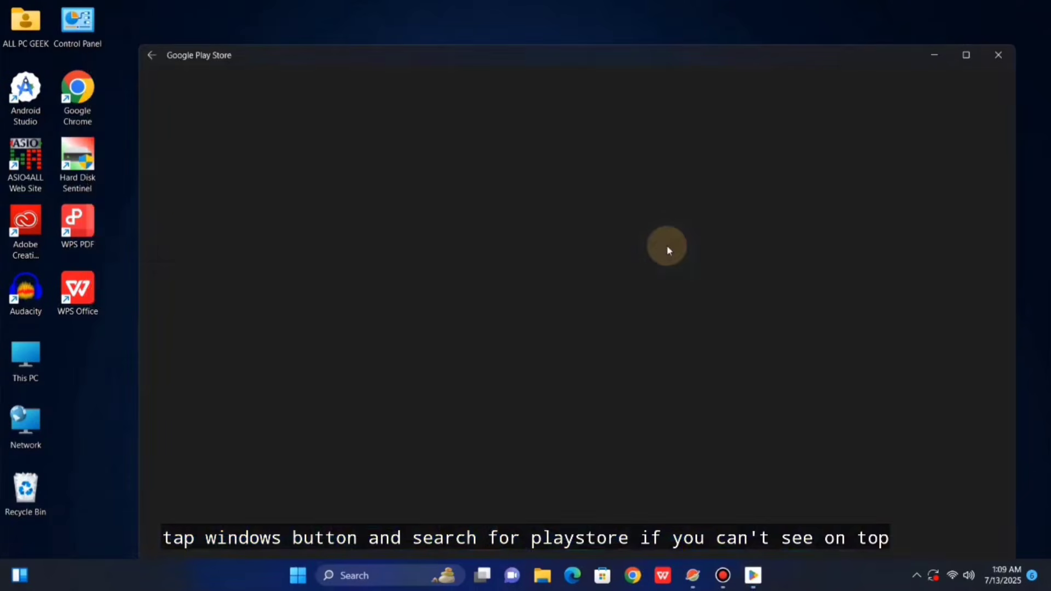
{"action": "left_click", "coordinate": [965, 56]}
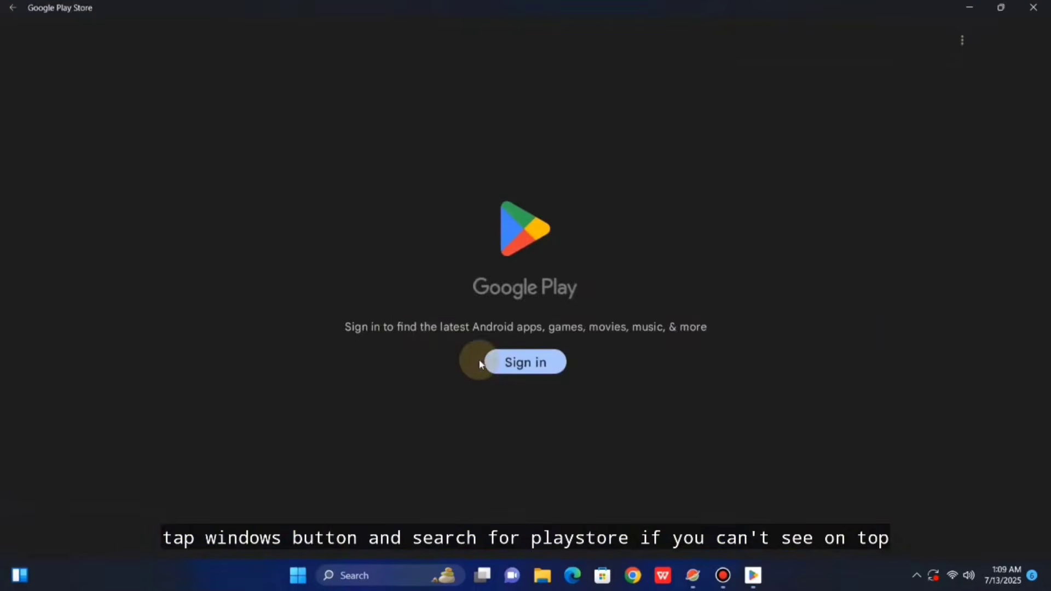
- Sign in to Google Play with the account e-mail and password, and agree to the Google terms of service
{"action": "left_click", "coordinate": [527, 365]}
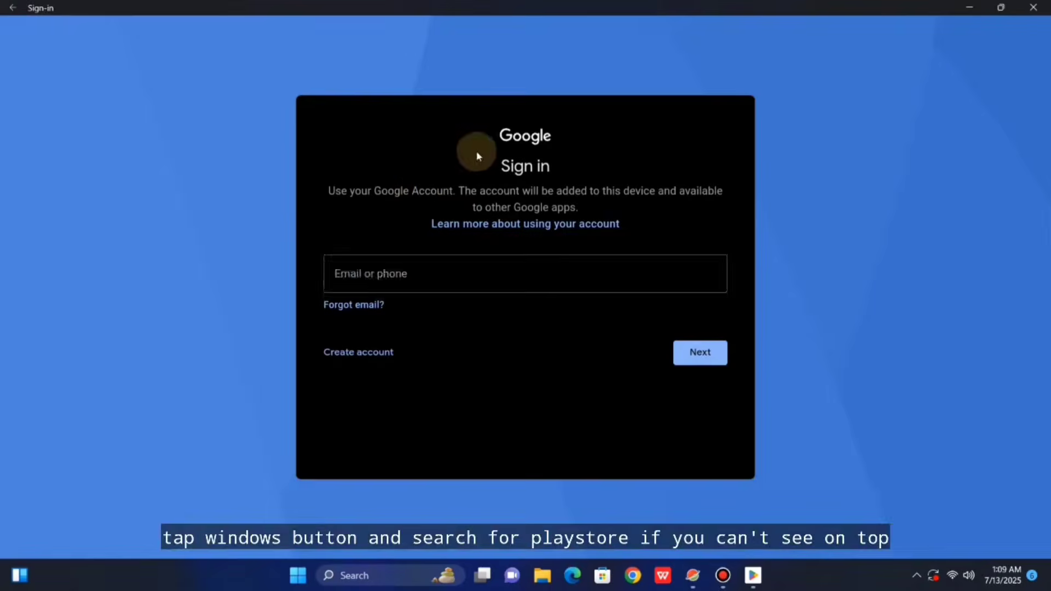
{"action": "left_click", "coordinate": [411, 277]}
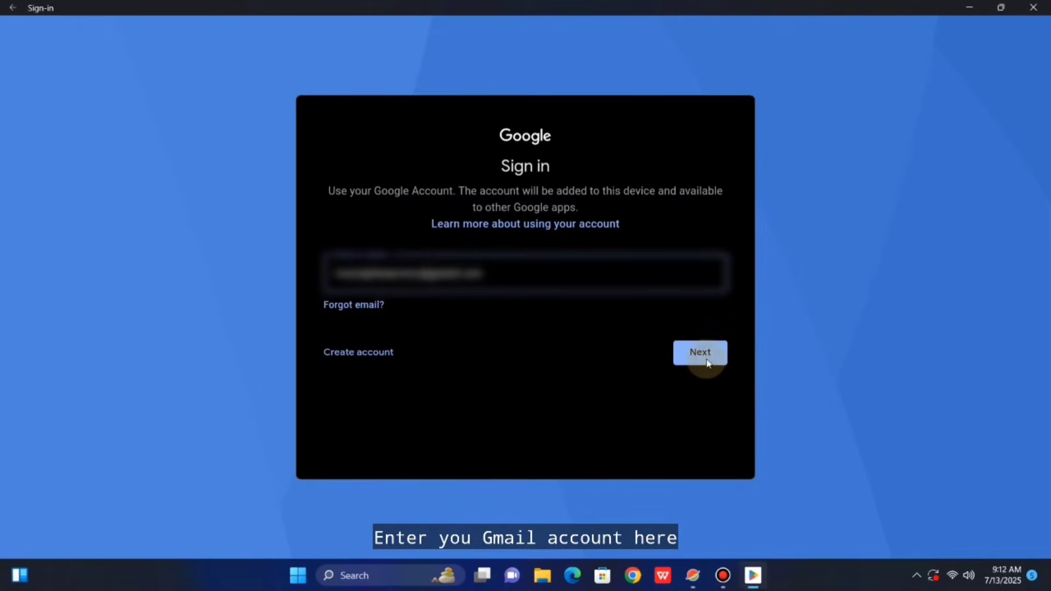
{"action": "left_click", "coordinate": [705, 362]}
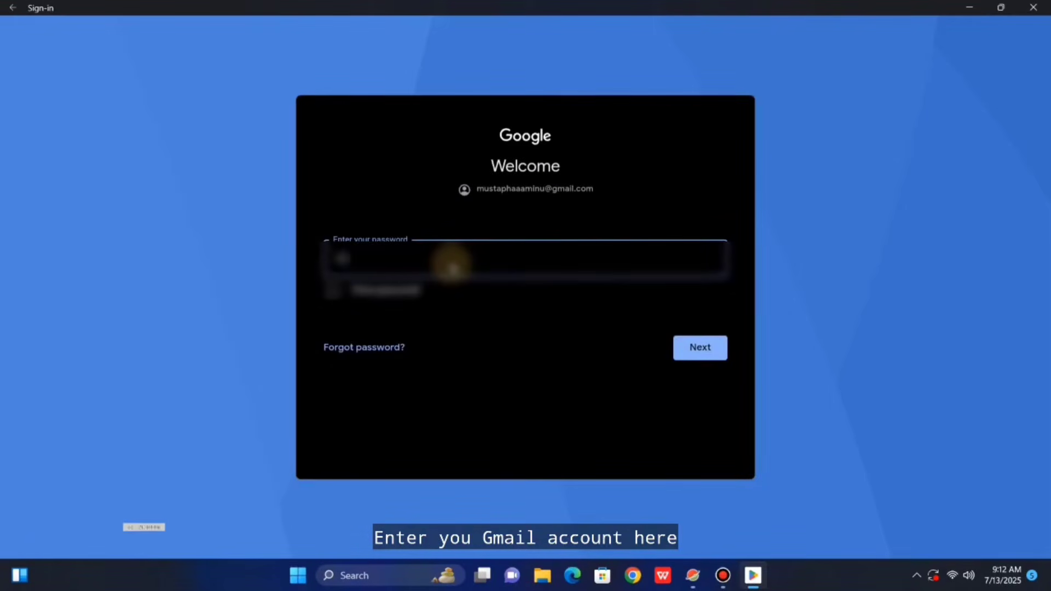
{"action": "left_click", "coordinate": [691, 347]}
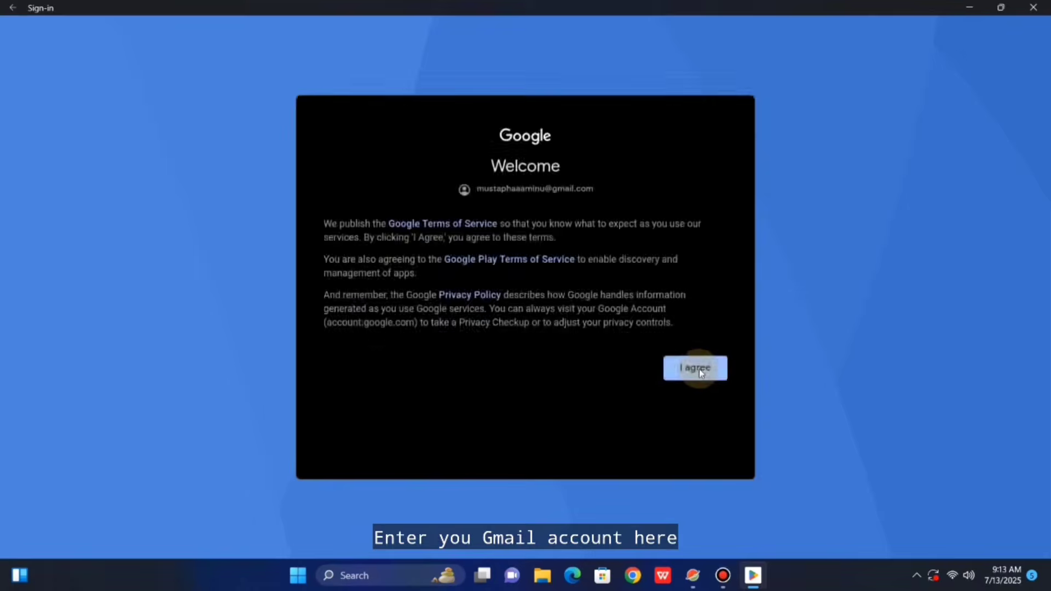
{"action": "left_click", "coordinate": [699, 371]}
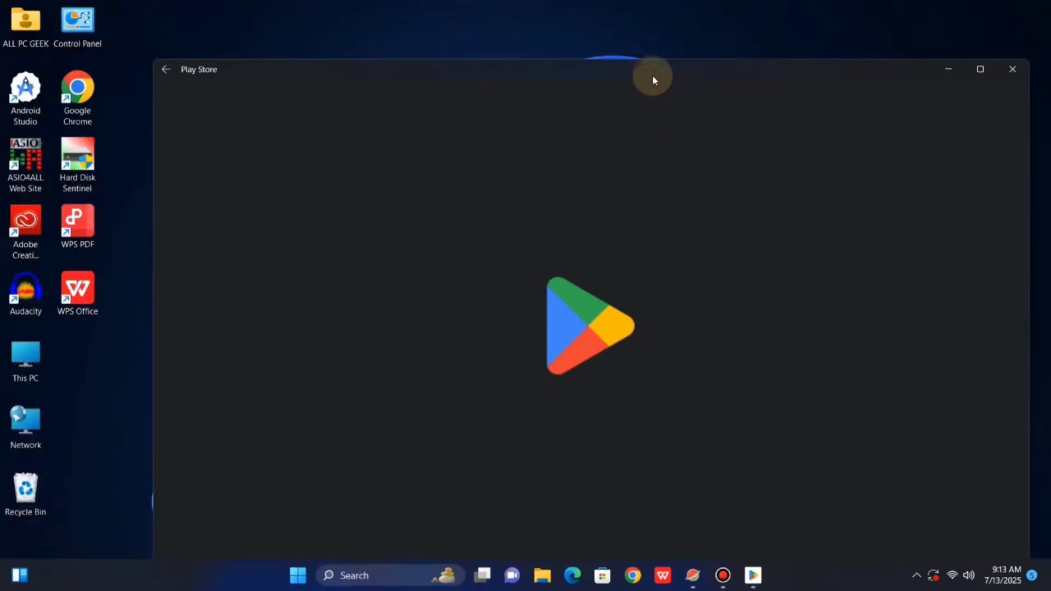
- Reposition the Play Store window on the desktop and look through the recommended apps on the For you page
{"action": "left_click_drag", "start_coordinate": [644, 68], "coordinate": [559, 34]}
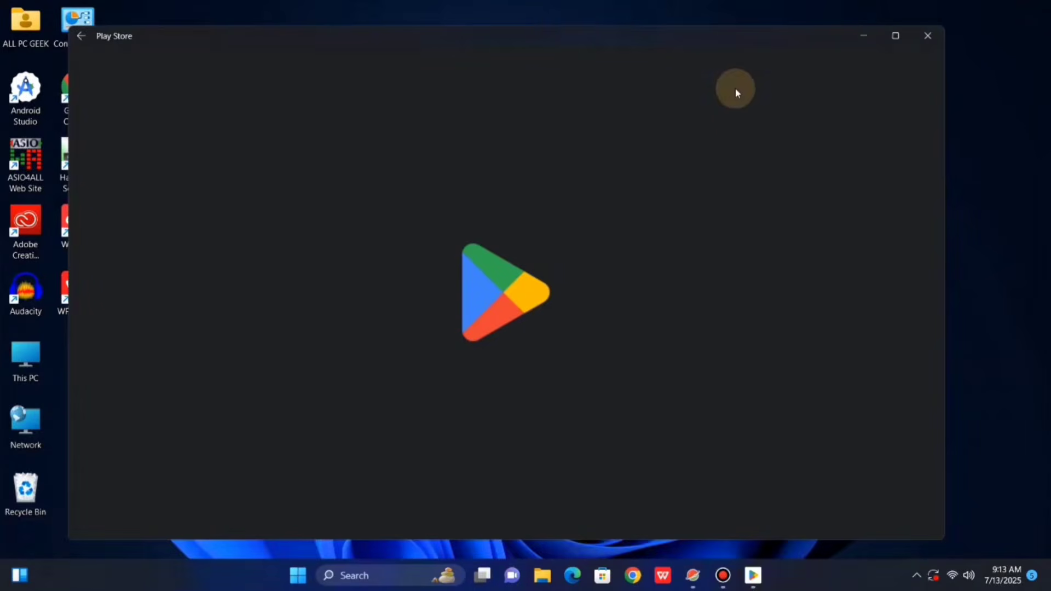
{"action": "left_click_drag", "start_coordinate": [628, 41], "coordinate": [649, 43]}
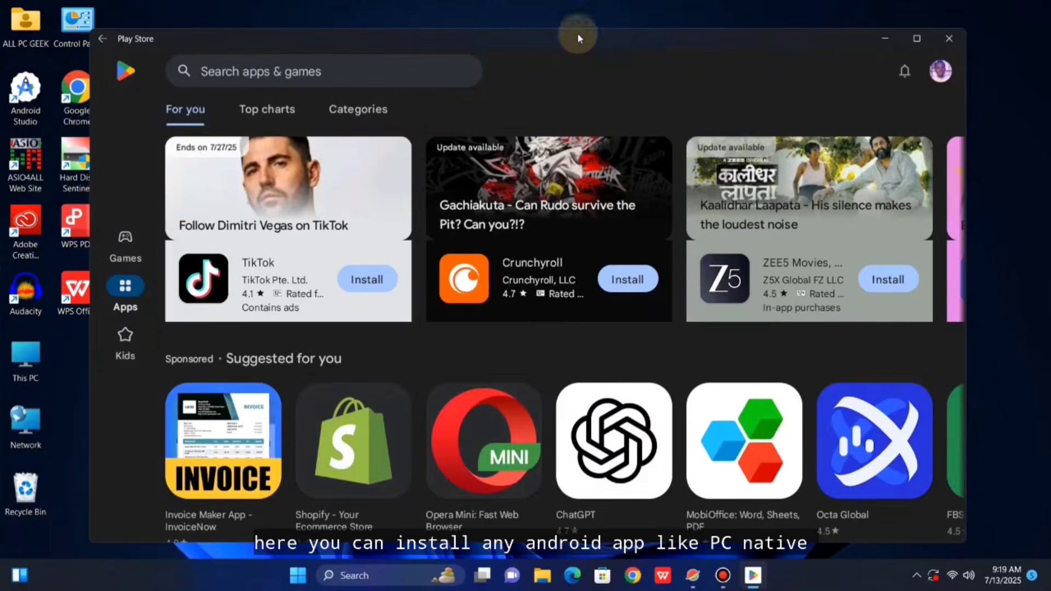
{"action": "scroll", "coordinate": [574, 429], "scroll_direction": "down", "scroll_amount": 5}
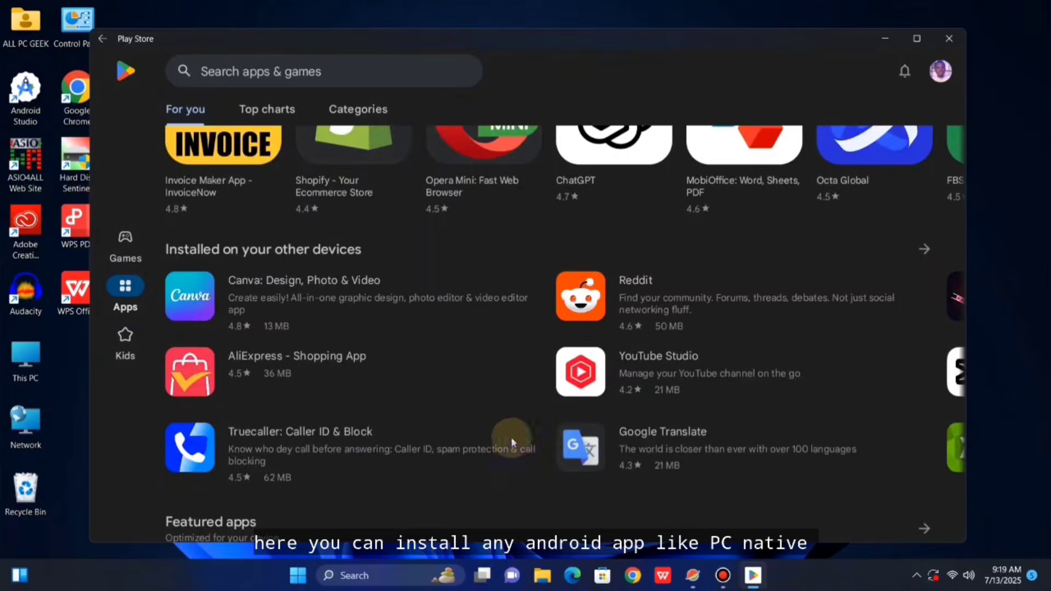
- Look through the apps installed on other devices, the featured apps and the current events on the For you page
{"action": "scroll", "coordinate": [511, 437], "scroll_direction": "down", "scroll_amount": 3}
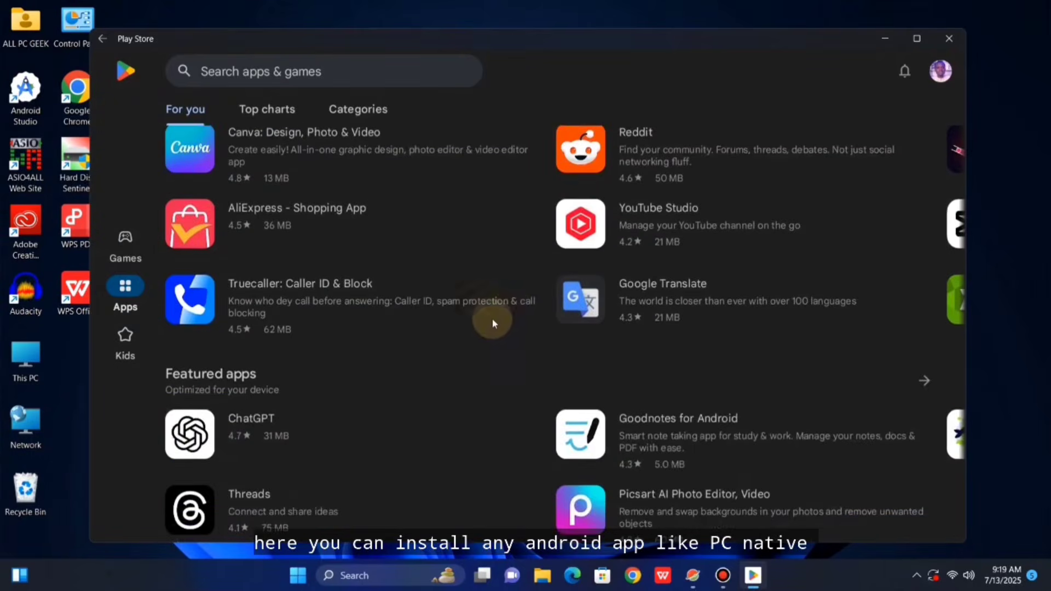
{"action": "scroll", "coordinate": [493, 321], "scroll_direction": "down", "scroll_amount": 1}
{"action": "scroll", "coordinate": [492, 310], "scroll_direction": "up", "scroll_amount": 1}
{"action": "scroll", "coordinate": [489, 307], "scroll_direction": "down", "scroll_amount": 1}
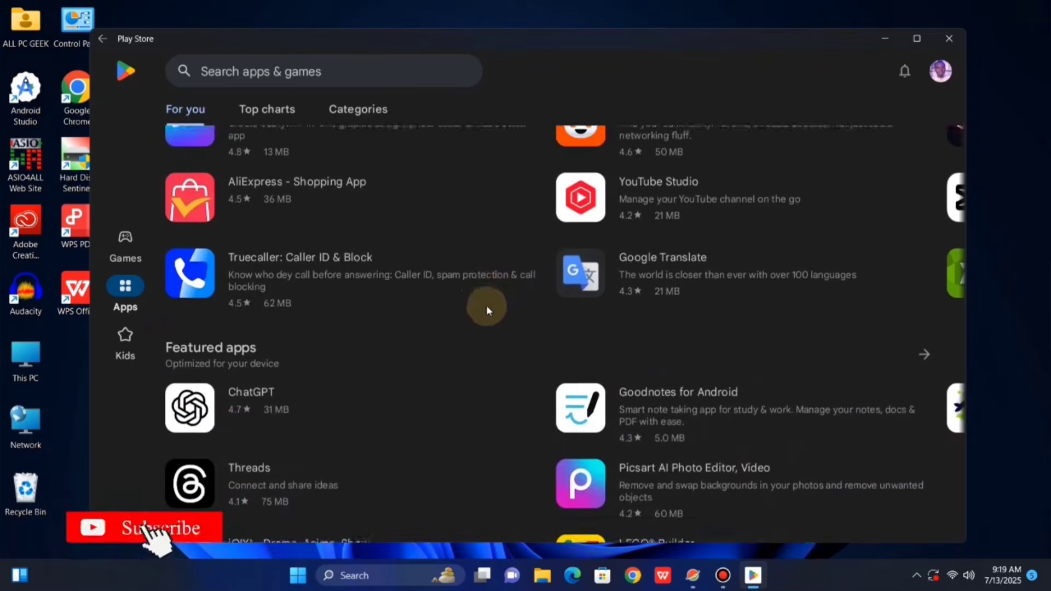
{"action": "scroll", "coordinate": [489, 306], "scroll_direction": "down", "scroll_amount": 1}
{"action": "scroll", "coordinate": [493, 286], "scroll_direction": "down", "scroll_amount": 1}
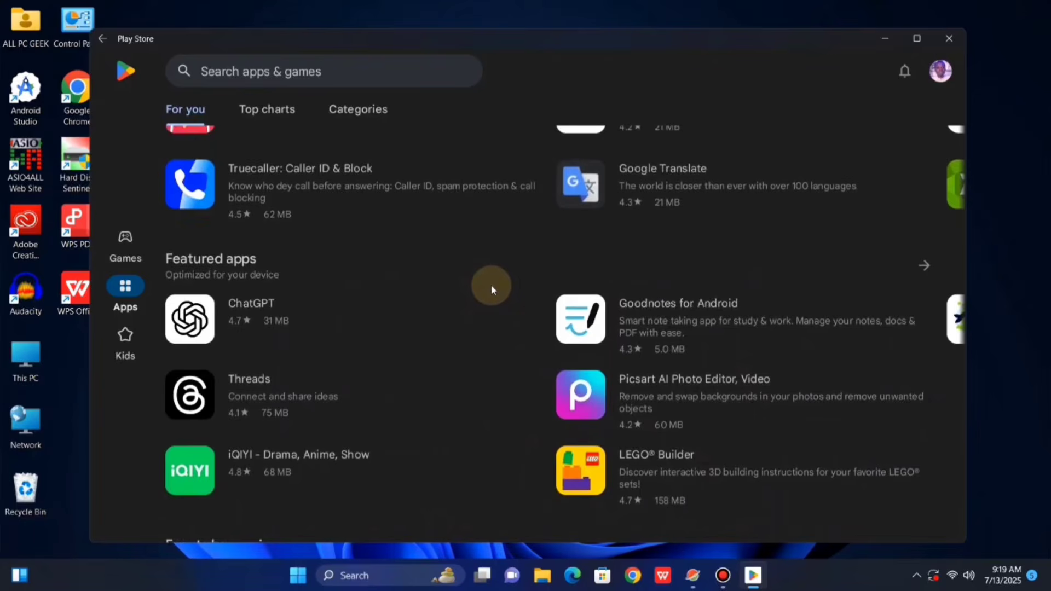
{"action": "scroll", "coordinate": [491, 285], "scroll_direction": "down", "scroll_amount": 2}
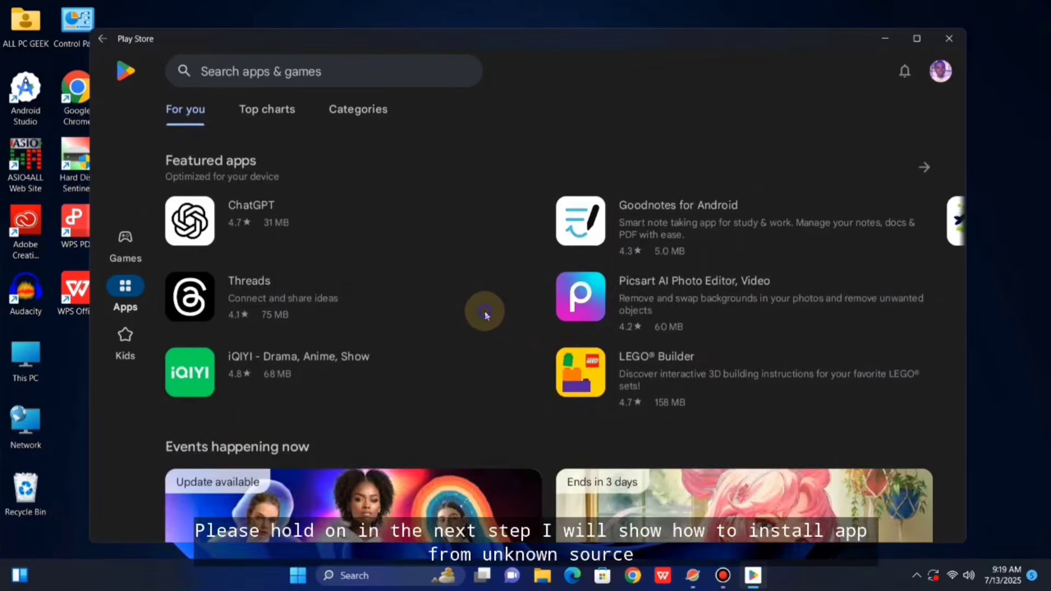
{"action": "scroll", "coordinate": [481, 229], "scroll_direction": "down", "scroll_amount": 5}
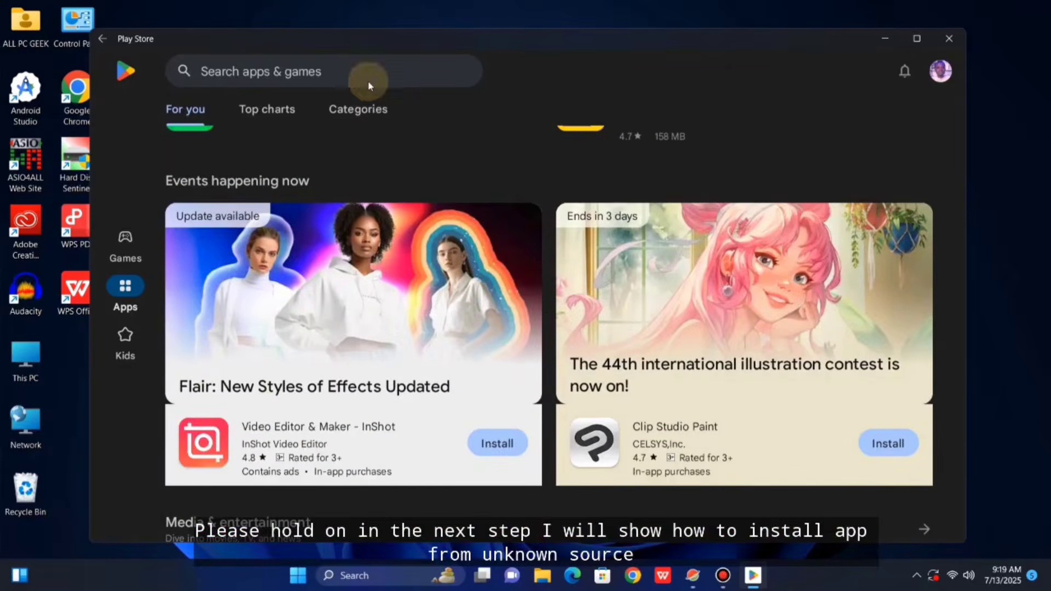
- Search the Play Store for "zuma", install Jungle Marble Blast from the results and open its page
{"action": "left_click", "coordinate": [363, 72]}
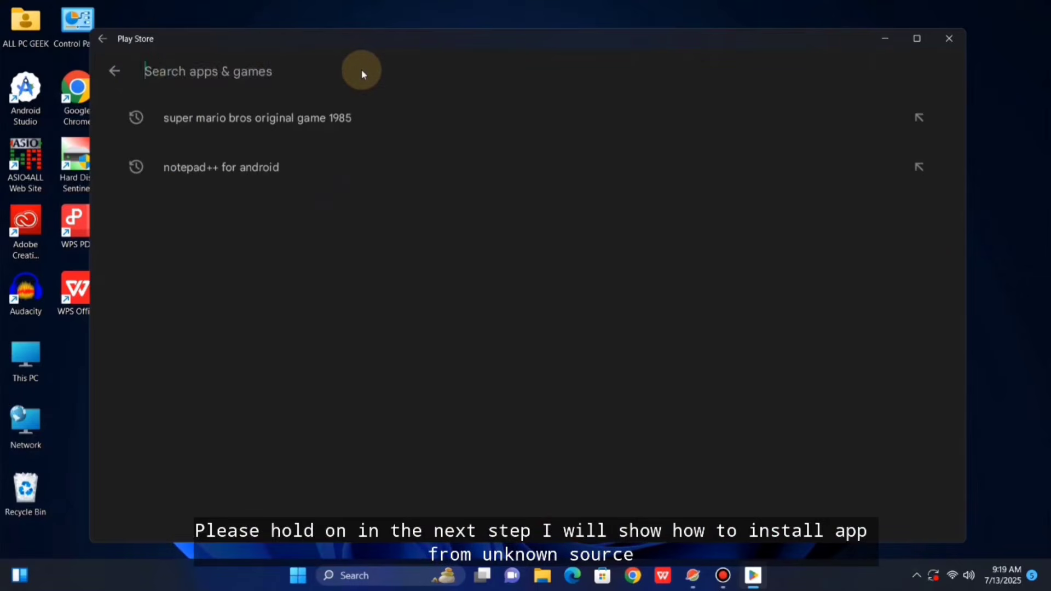
{"action": "type", "text": "zuma"}
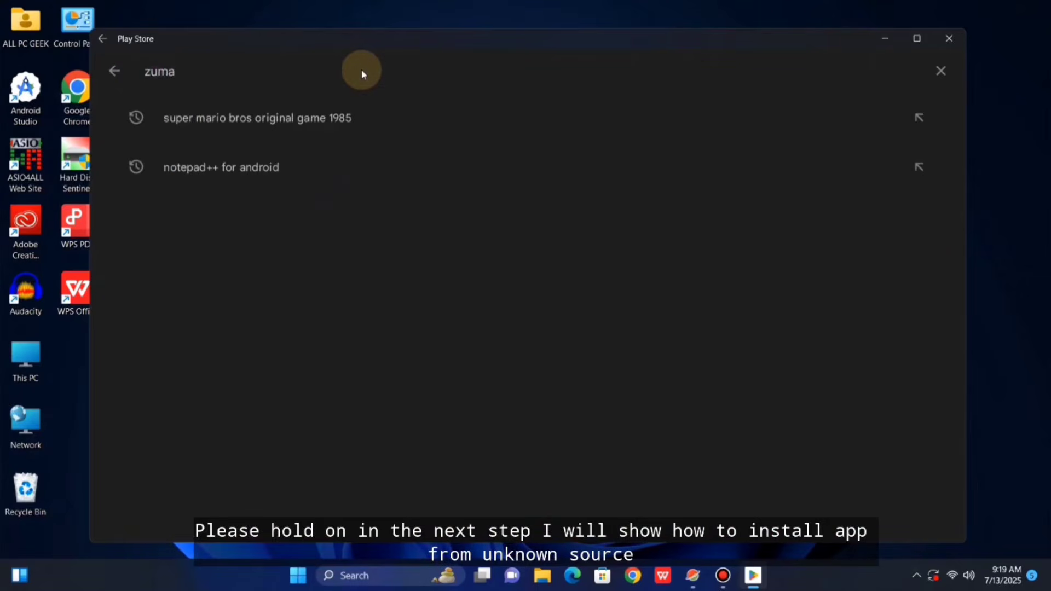
{"action": "key", "text": "Return"}
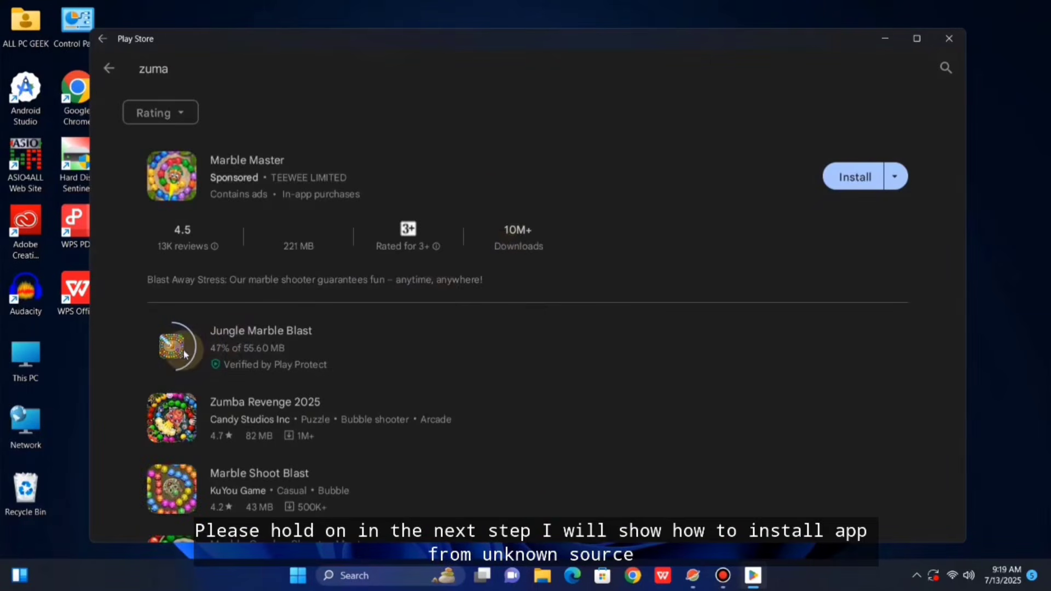
{"action": "left_click", "coordinate": [184, 352]}
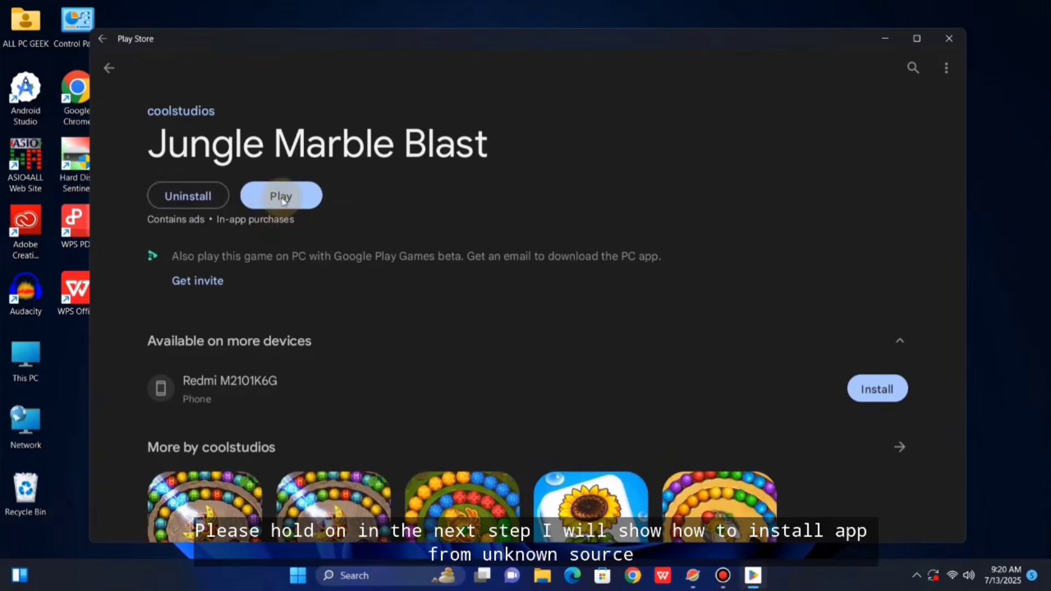
- Launch Jungle Marble Blast, try out level 1 by shooting balls, and close the game
{"action": "left_click", "coordinate": [281, 197]}
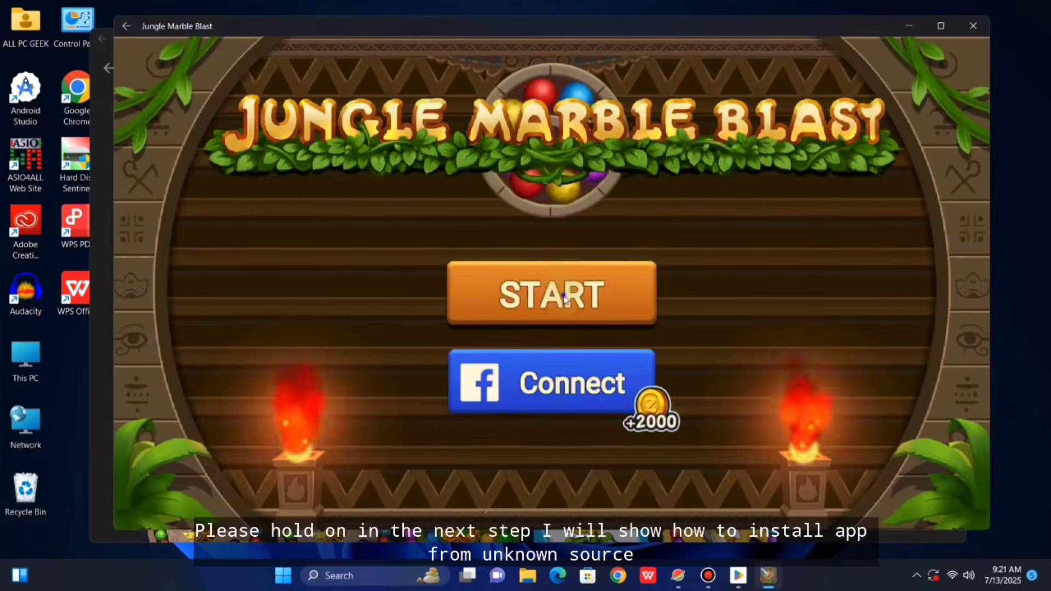
{"action": "left_click", "coordinate": [565, 298]}
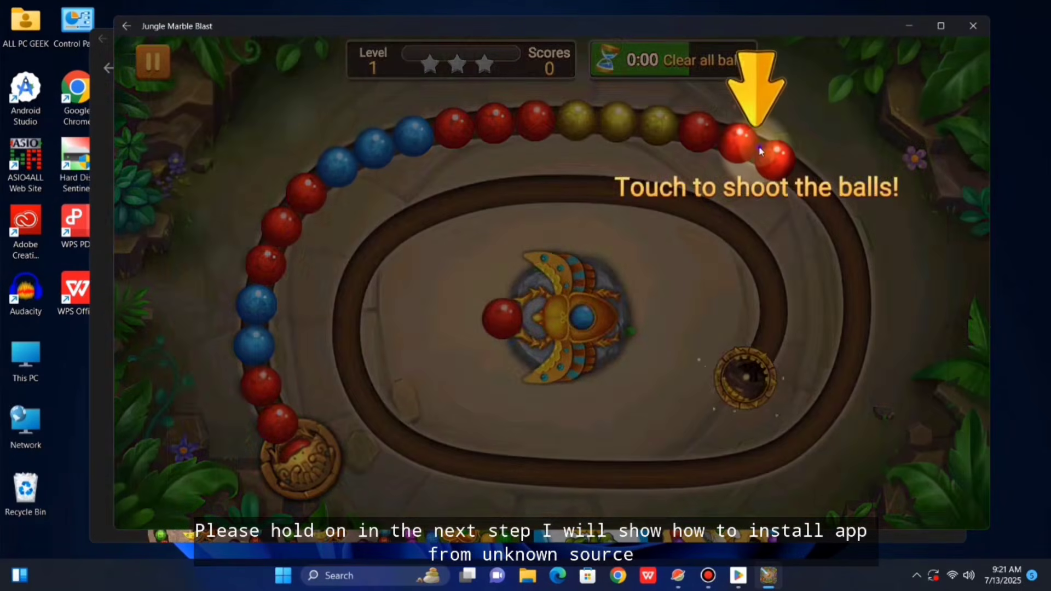
{"action": "left_click", "coordinate": [761, 152]}
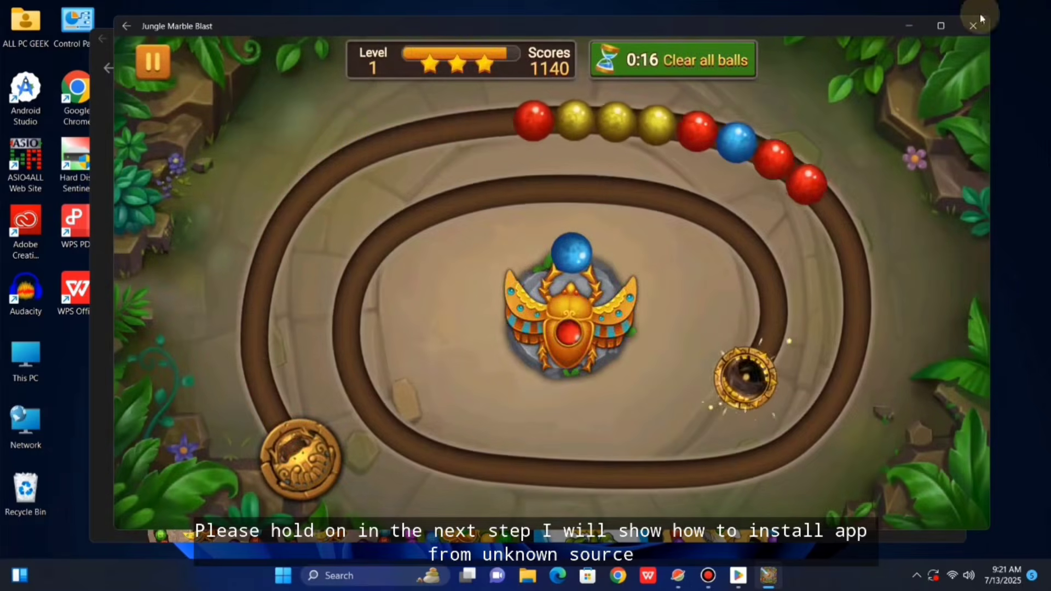
{"action": "left_click", "coordinate": [981, 18]}
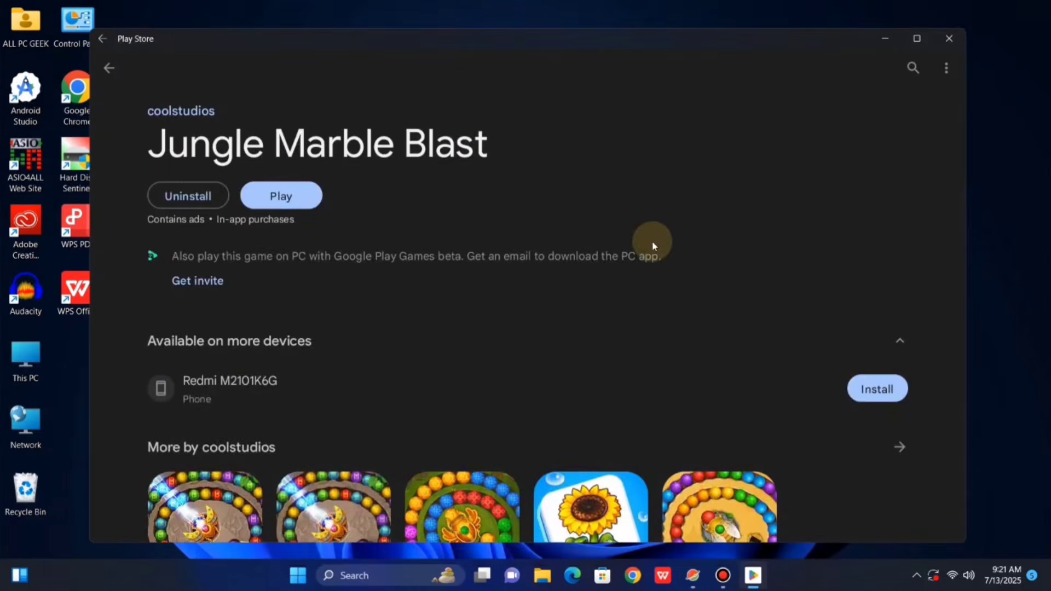
- Back out of the zuma search and close the Play Store, and move the "apk app" folder toward the middle of the desktop
{"action": "left_click", "coordinate": [109, 72]}
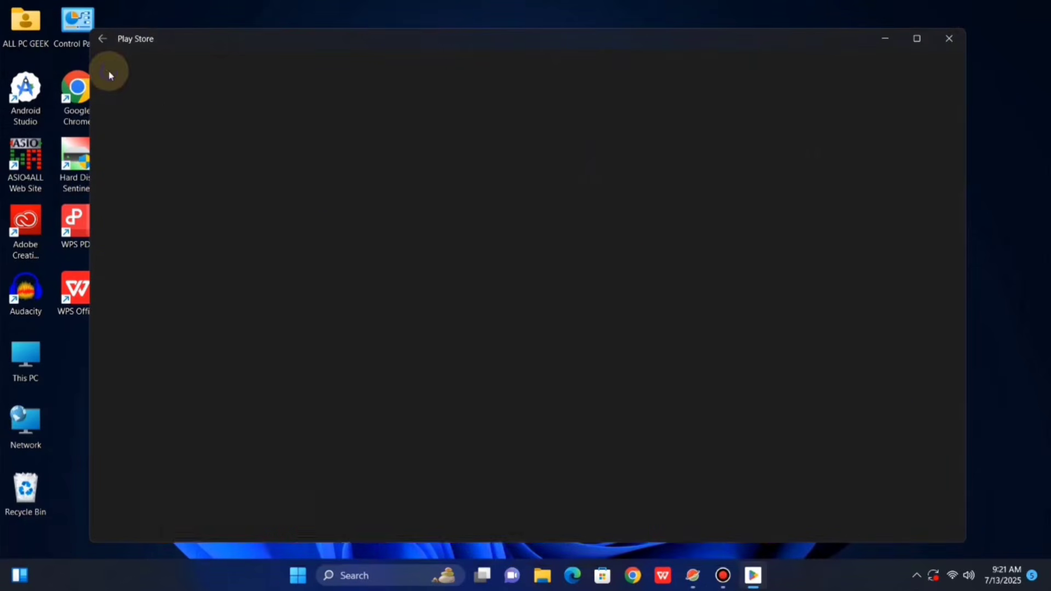
{"action": "left_click", "coordinate": [107, 70]}
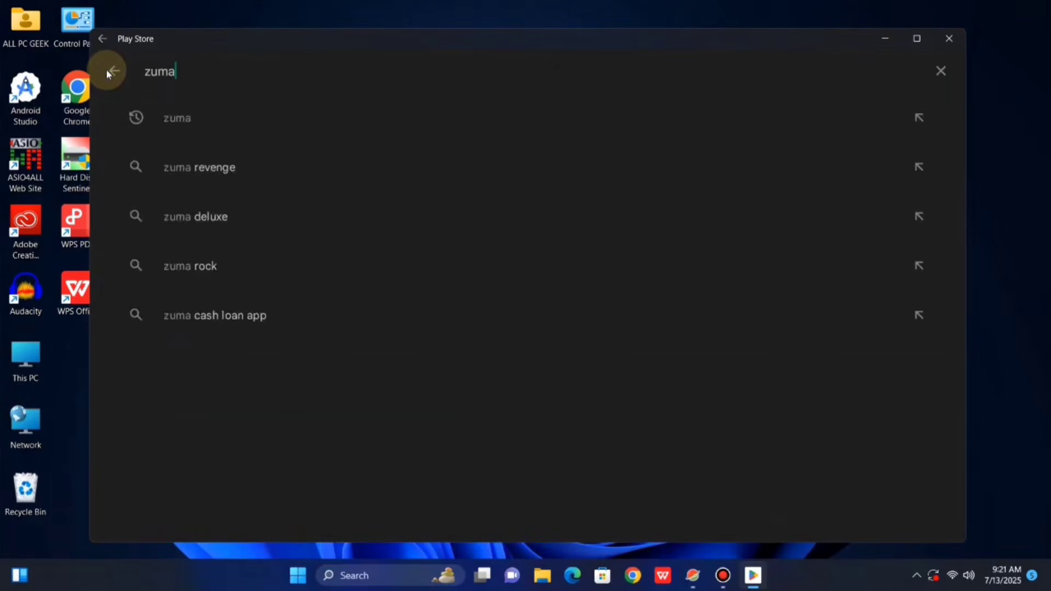
{"action": "left_click", "coordinate": [113, 70]}
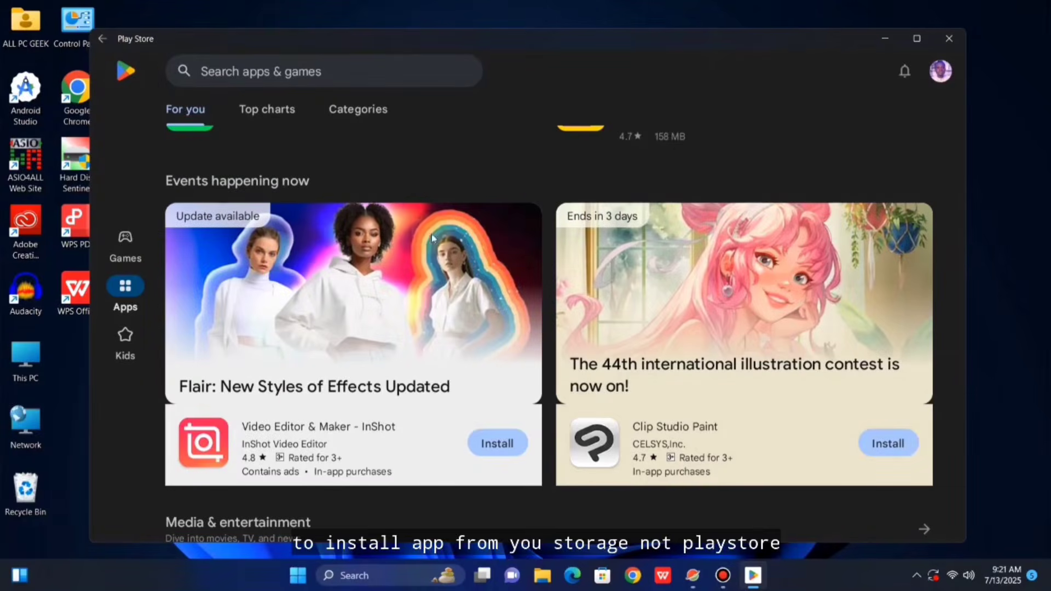
{"action": "left_click", "coordinate": [298, 575]}
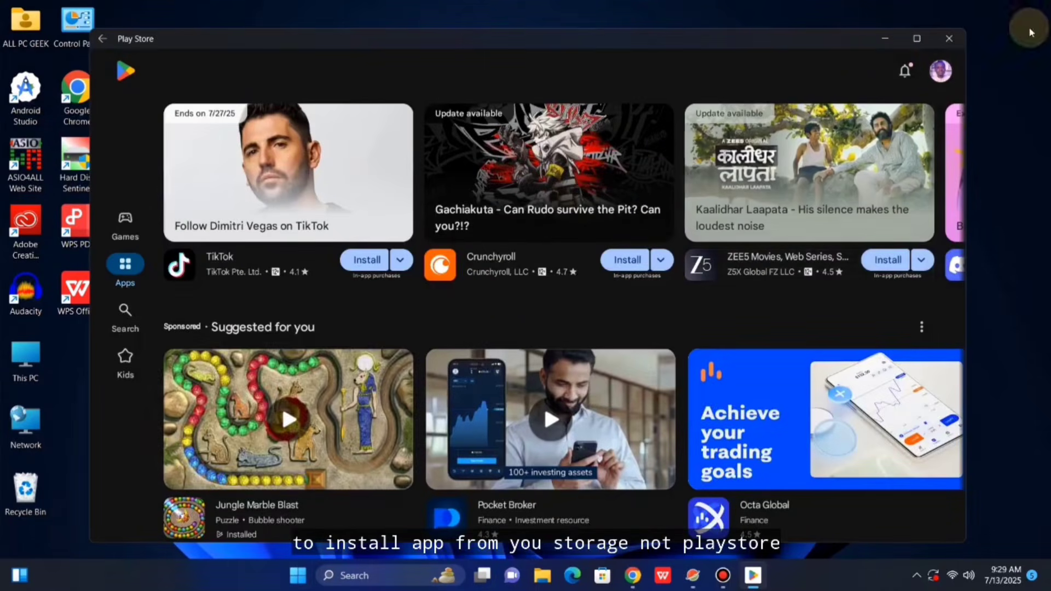
{"action": "left_click", "coordinate": [949, 38]}
{"action": "left_click_drag", "start_coordinate": [233, 358], "coordinate": [442, 293]}
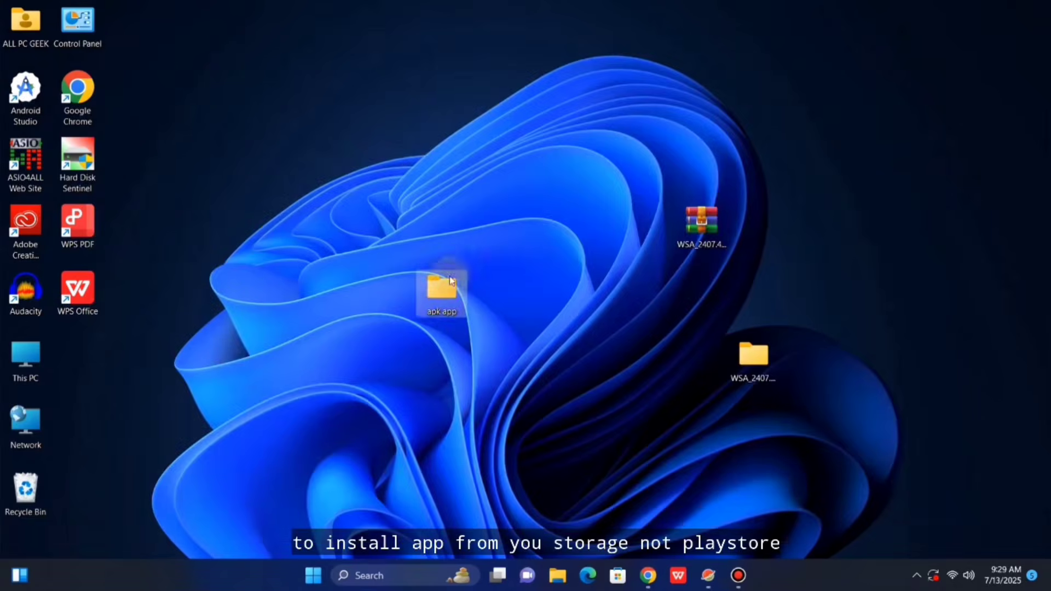
- Search Windows for "windows subsystem for android" and open the Windows Subsystem for Android settings app
{"action": "left_click", "coordinate": [306, 584]}
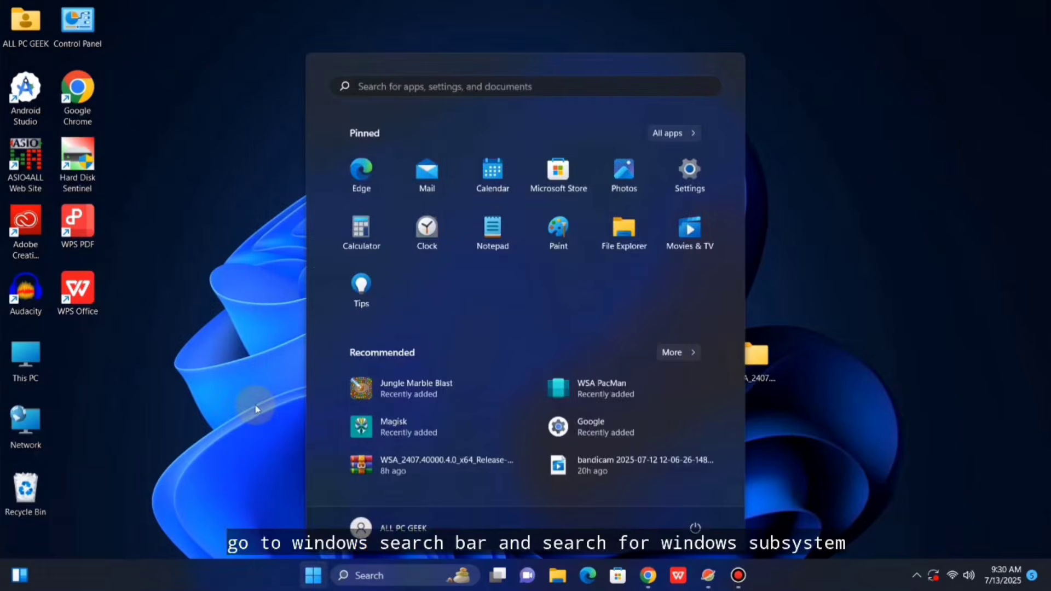
{"action": "type", "text": "windows subsystem for android"}
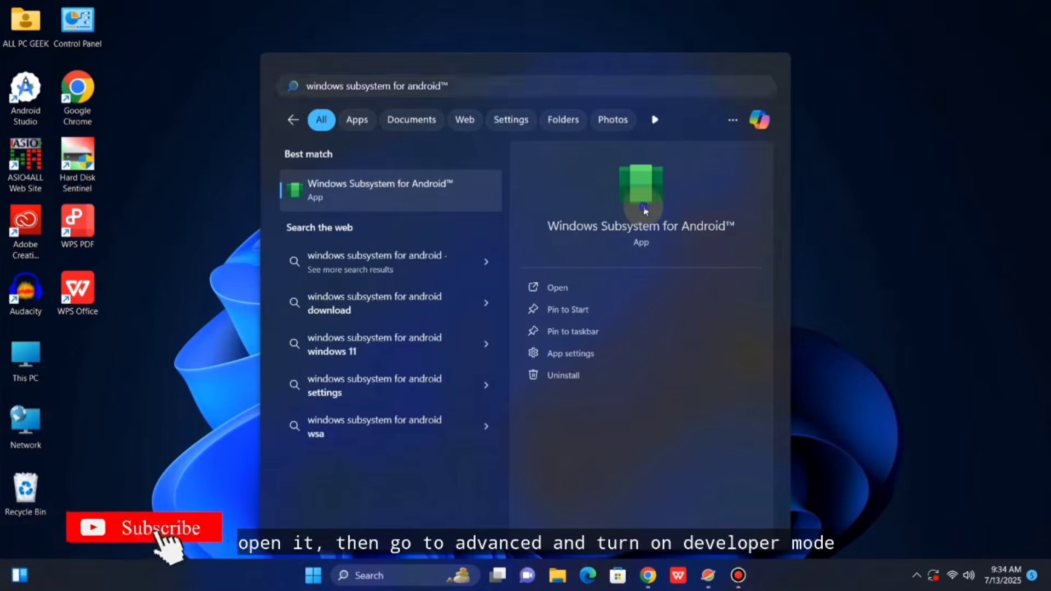
{"action": "left_click", "coordinate": [365, 195]}
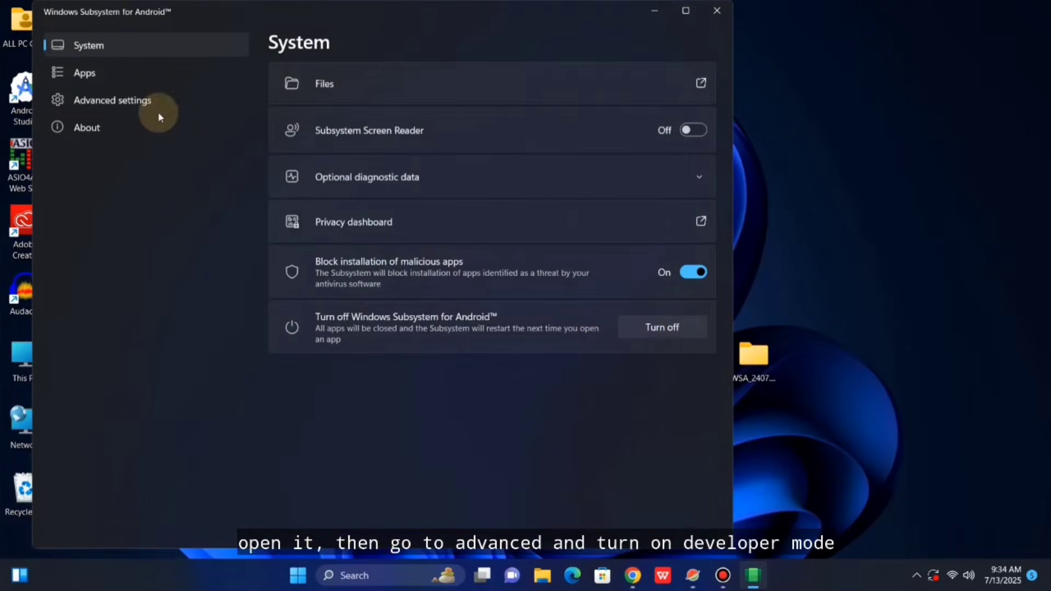
- Turn on Developer mode in the subsystem's advanced settings and allow it through the Windows Defender Firewall on public networks
{"action": "left_click", "coordinate": [141, 100]}
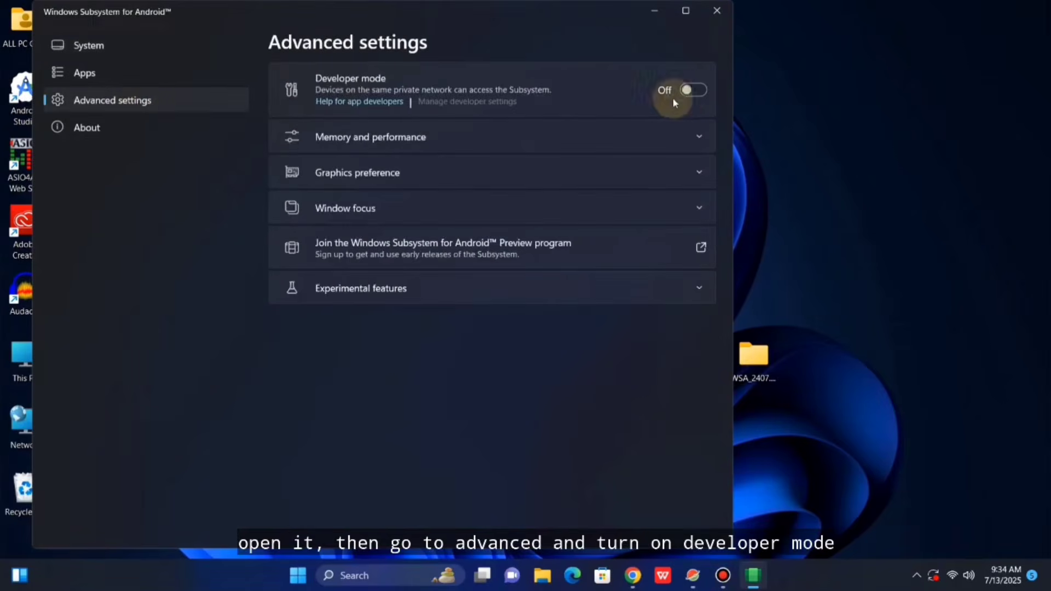
{"action": "left_click", "coordinate": [694, 90]}
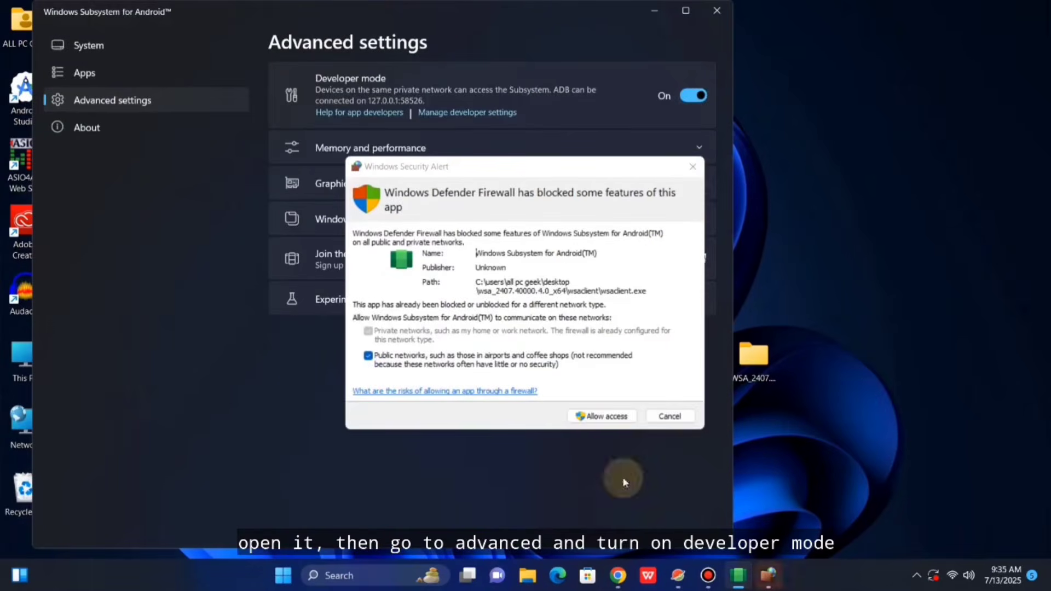
{"action": "left_click", "coordinate": [611, 415]}
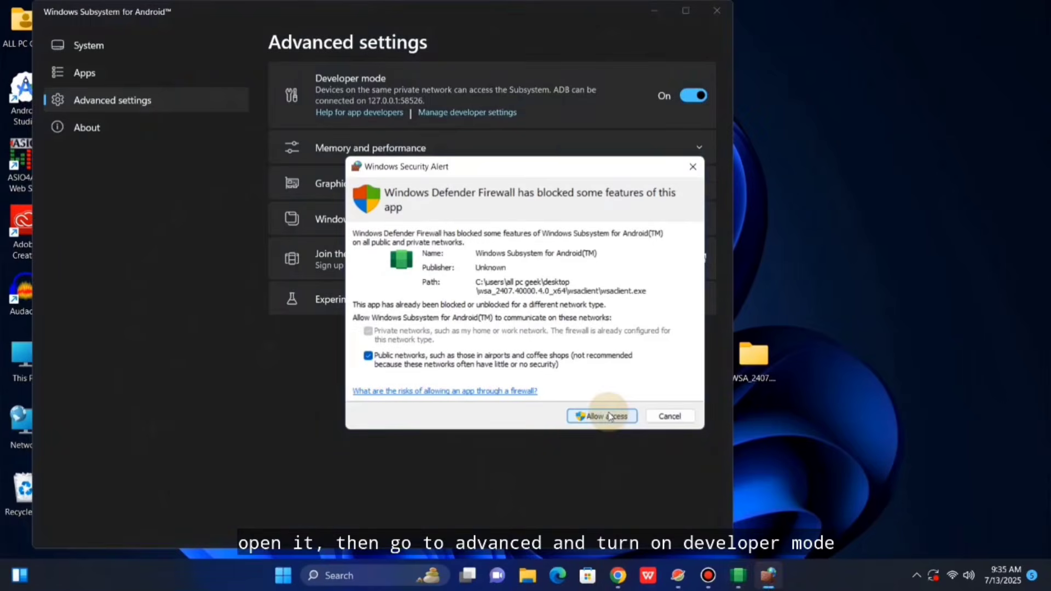
{"action": "left_click", "coordinate": [600, 417]}
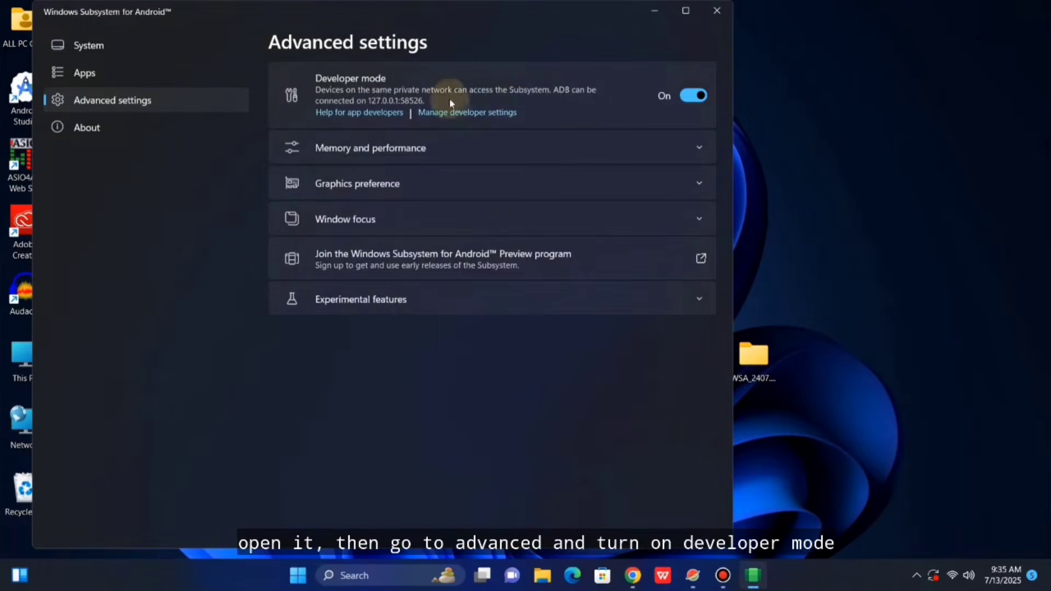
- Enable and allow USB debugging in the subsystem's Android developer options, and close both settings windows
{"action": "left_click", "coordinate": [458, 112]}
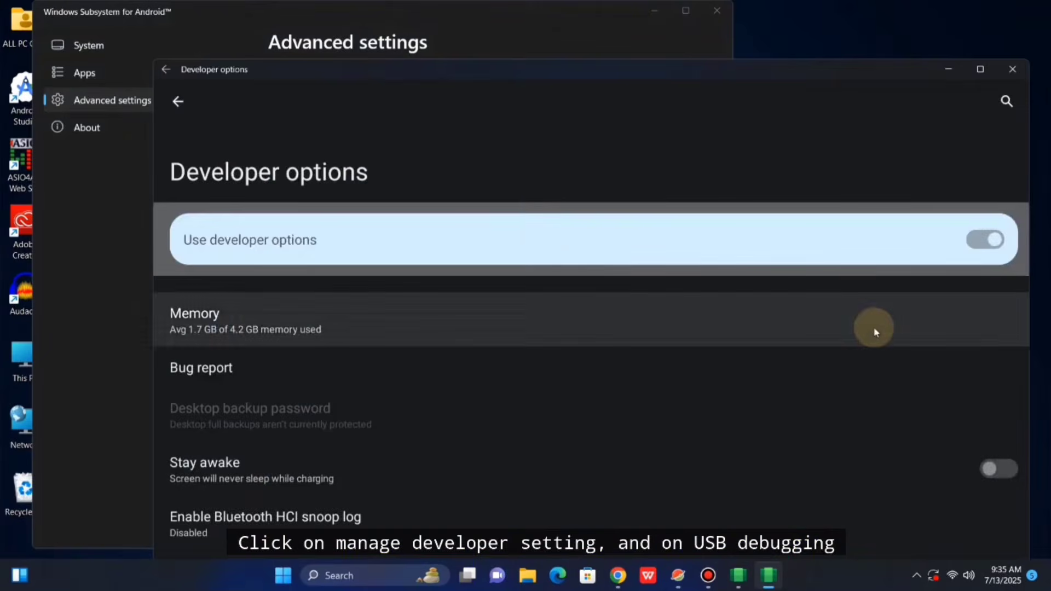
{"action": "scroll", "coordinate": [881, 354], "scroll_direction": "down", "scroll_amount": 4}
{"action": "left_click_drag", "start_coordinate": [574, 68], "coordinate": [552, 13]}
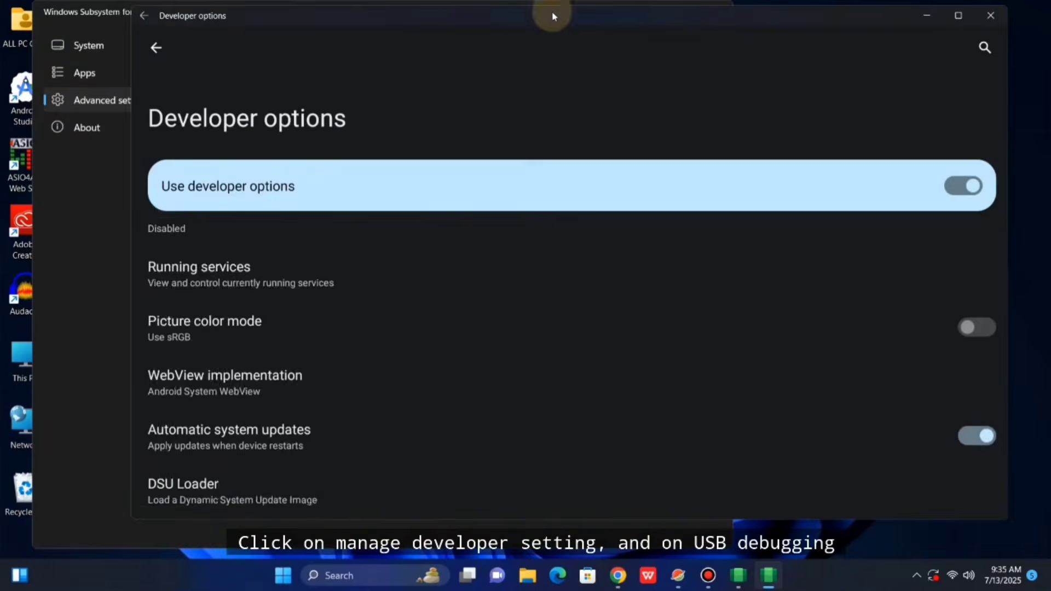
{"action": "scroll", "coordinate": [570, 74], "scroll_direction": "down", "scroll_amount": 3}
{"action": "scroll", "coordinate": [570, 74], "scroll_direction": "down", "scroll_amount": 2}
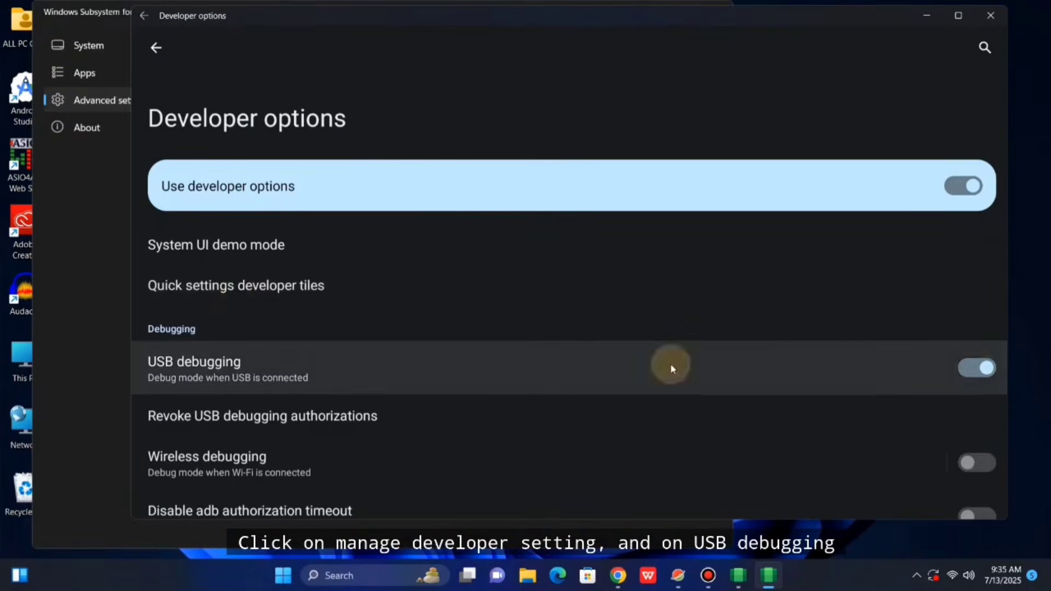
{"action": "left_click", "coordinate": [972, 367]}
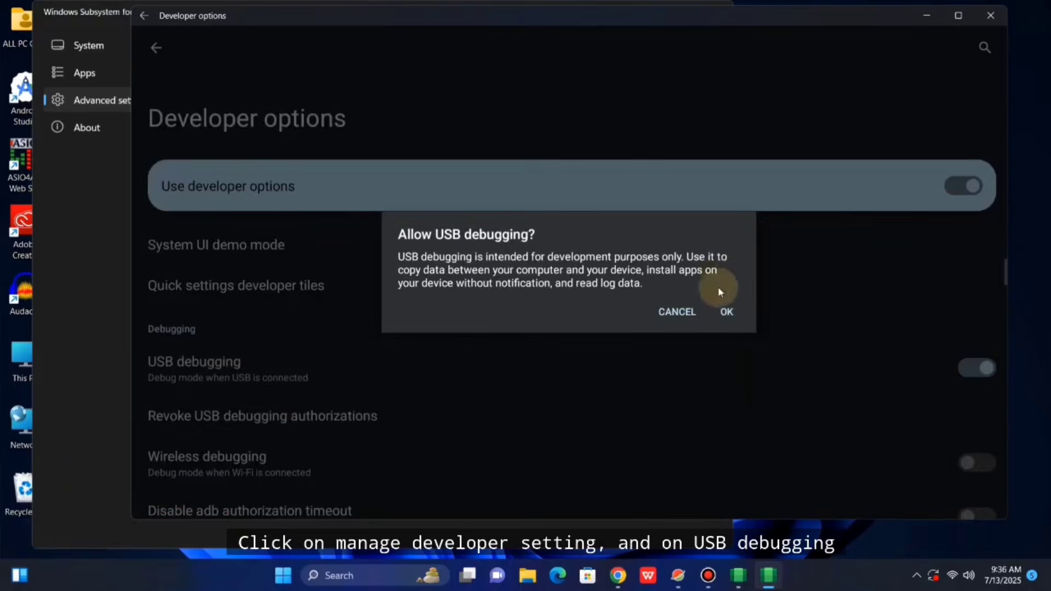
{"action": "left_click", "coordinate": [726, 311]}
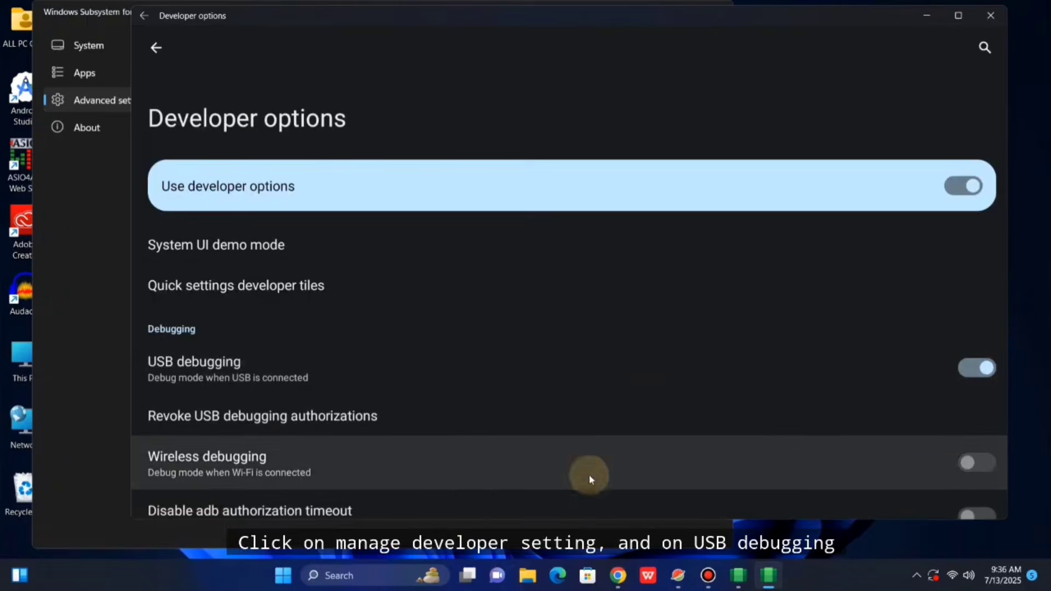
{"action": "left_click", "coordinate": [994, 15]}
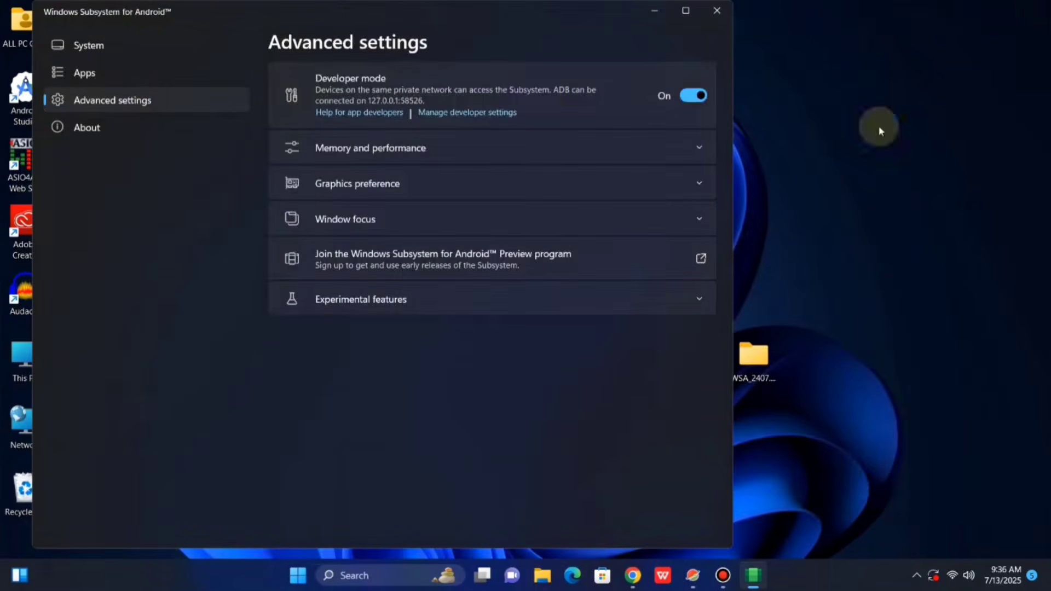
{"action": "left_click", "coordinate": [718, 13]}
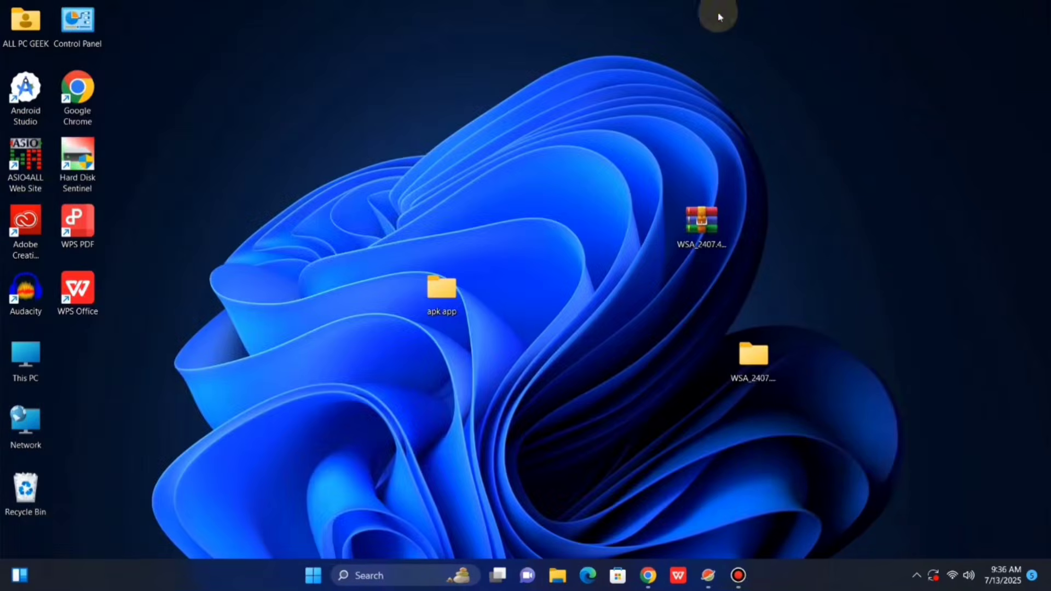
- Search Windows for "wsa PacMan" and launch WSA PacMan
{"action": "left_click", "coordinate": [314, 575]}
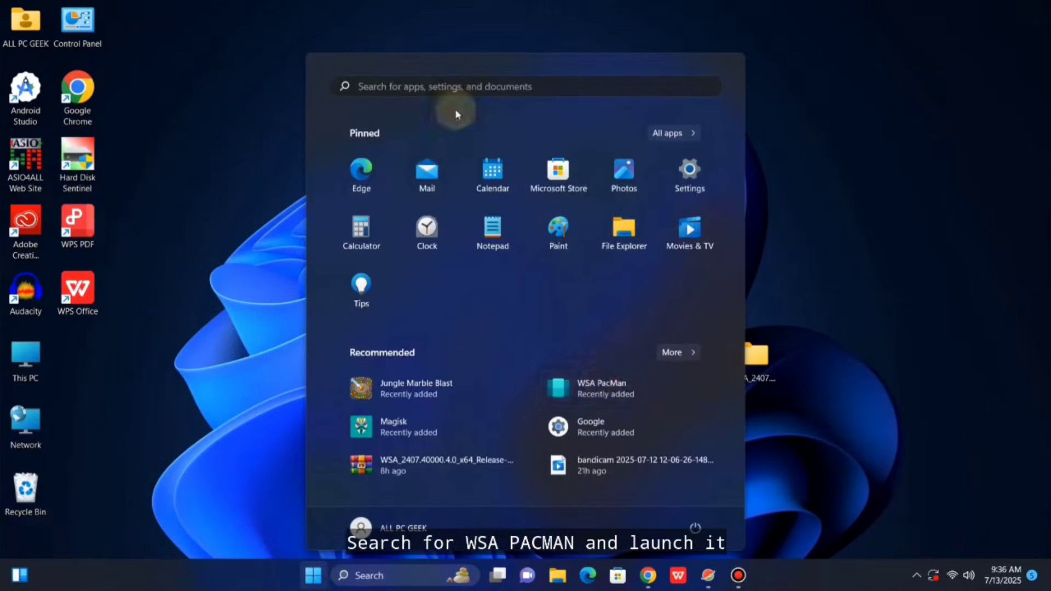
{"action": "left_click", "coordinate": [399, 90]}
{"action": "type", "text": "wsa PacMan"}
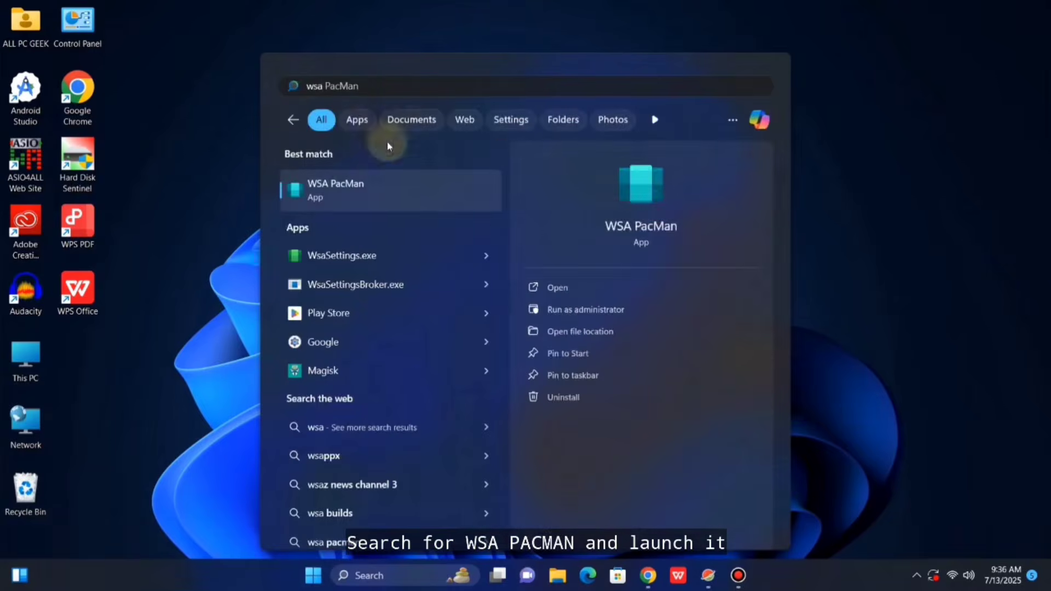
{"action": "left_click", "coordinate": [642, 212]}
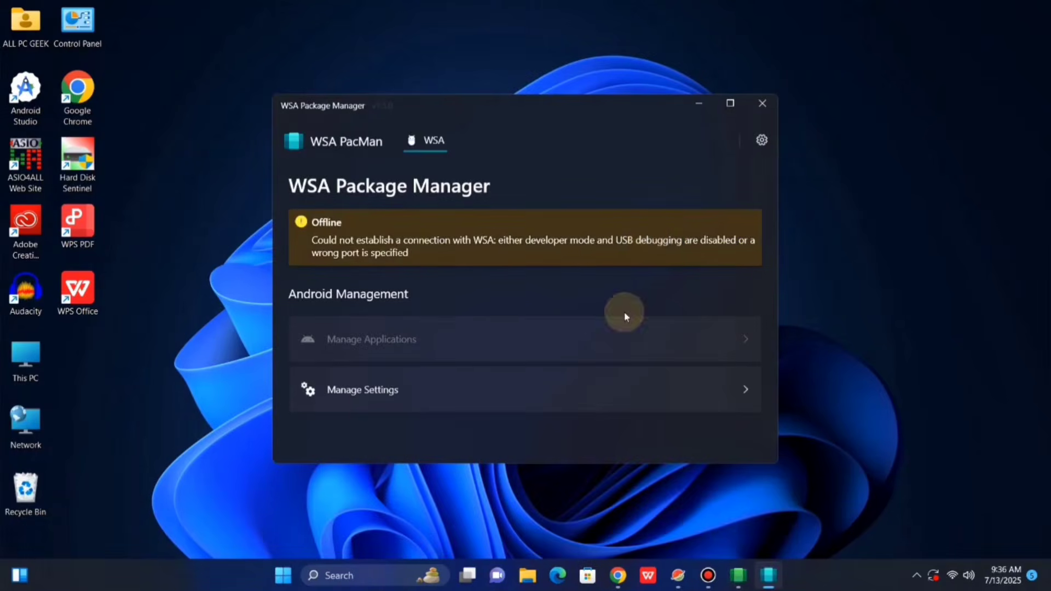
- Allow ADB debugging always from this computer in the subsystem's authorization prompt, and minimize WSA PacMan once connected
{"action": "mouse_move", "coordinate": [755, 579]}
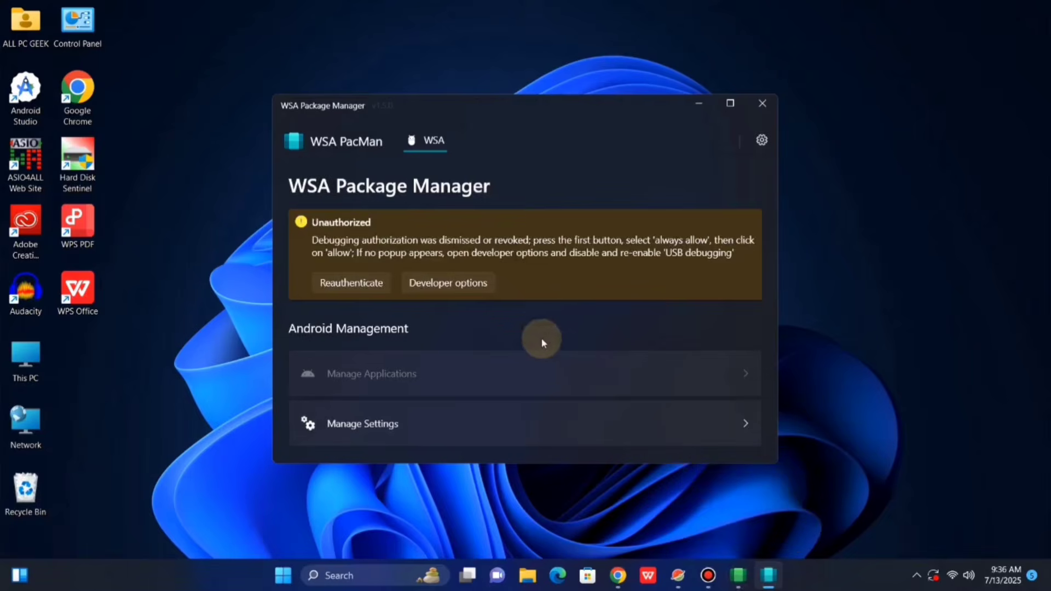
{"action": "left_click", "coordinate": [739, 576]}
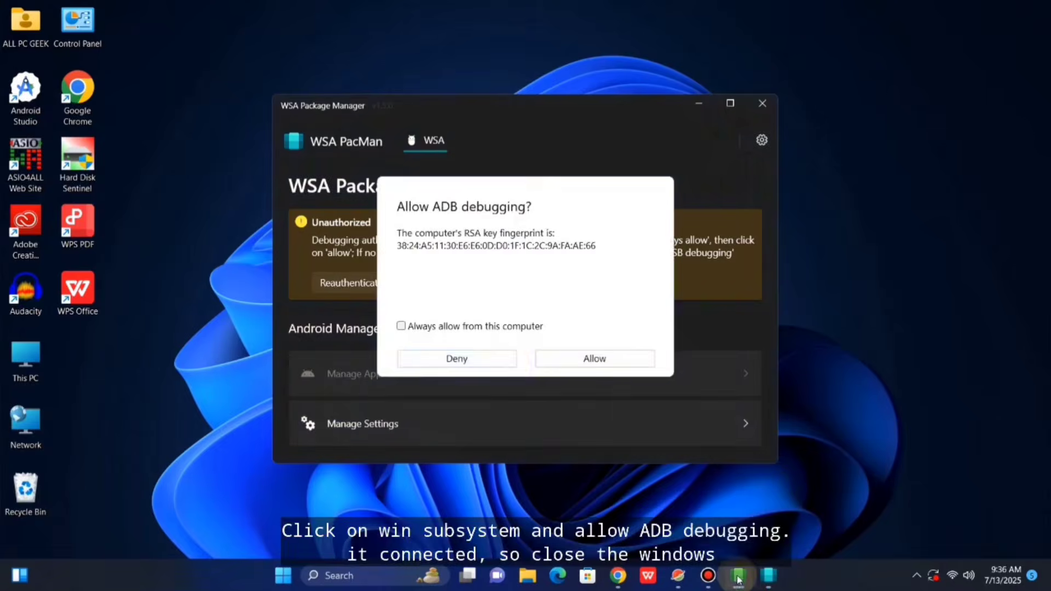
{"action": "left_click", "coordinate": [401, 325]}
{"action": "left_click", "coordinate": [570, 359]}
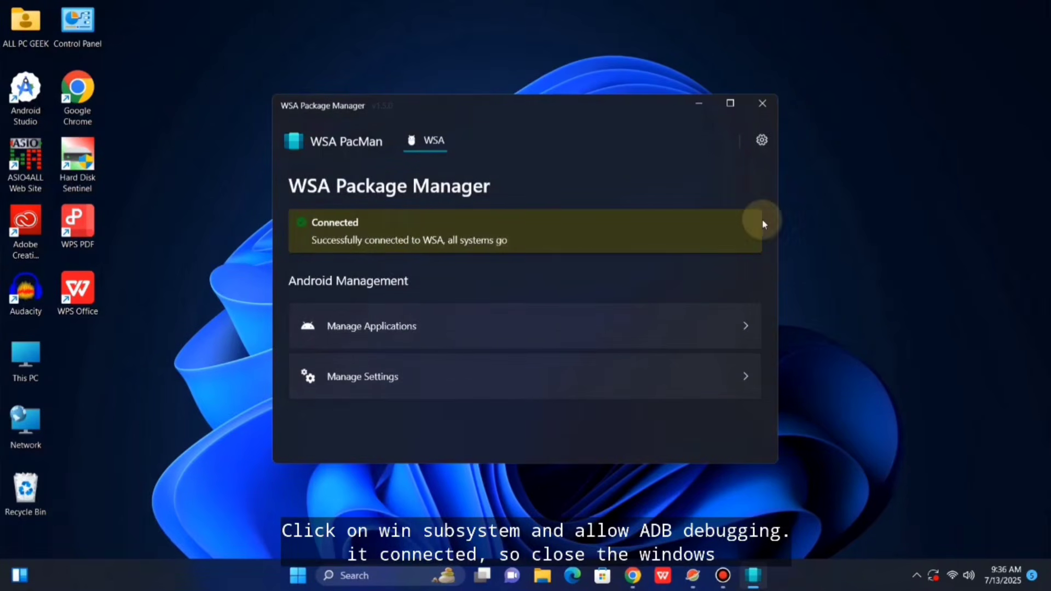
{"action": "left_click", "coordinate": [703, 104]}
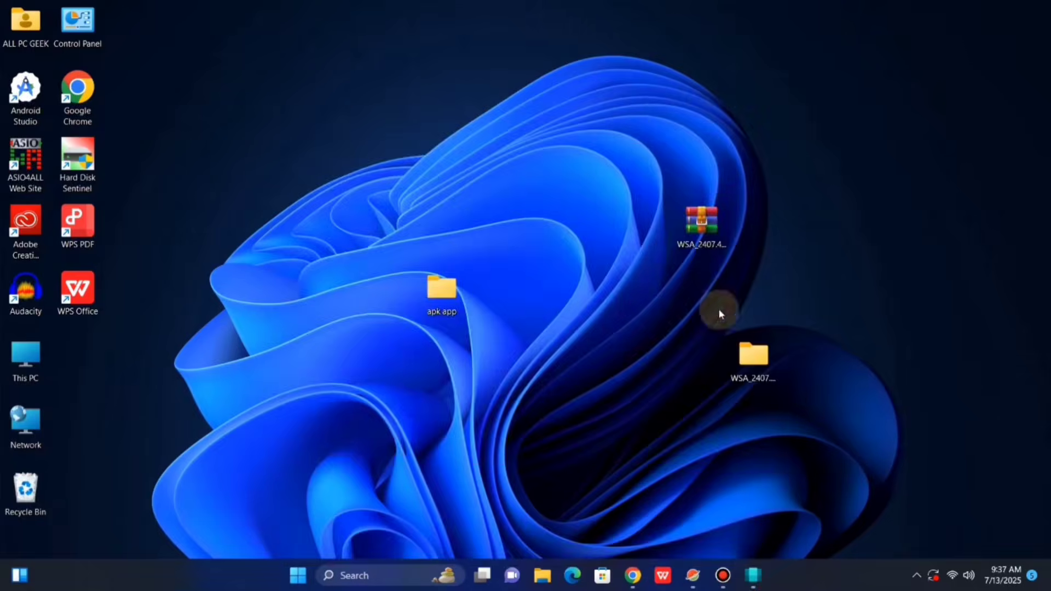
- Open the "apk app" folder on the desktop and install the CRICFy TV package, closing the folder window
{"action": "left_click_drag", "start_coordinate": [435, 297], "coordinate": [411, 297]}
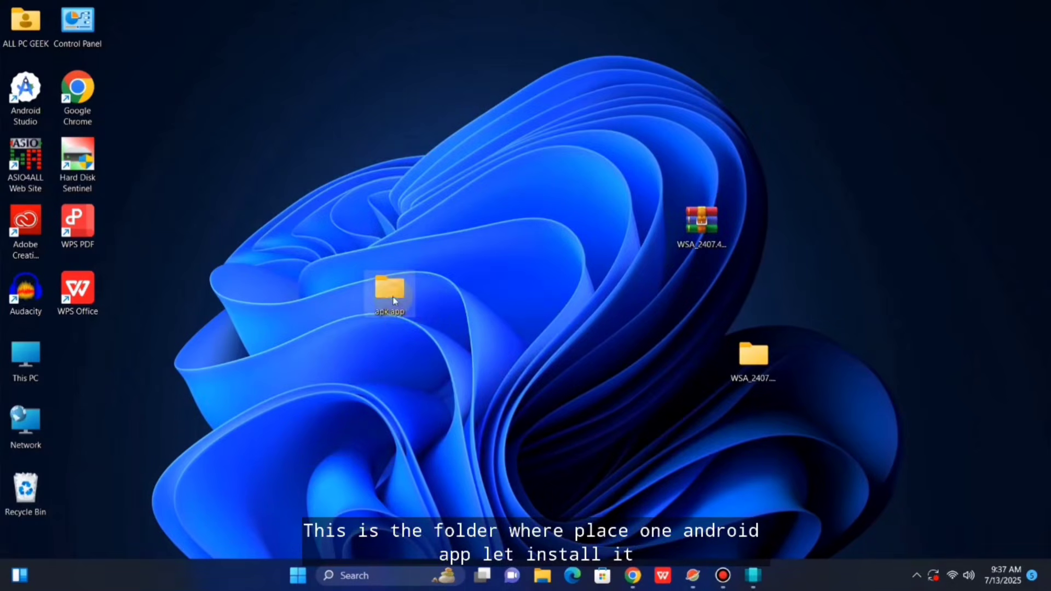
{"action": "double_click", "coordinate": [393, 300]}
{"action": "left_click", "coordinate": [375, 165]}
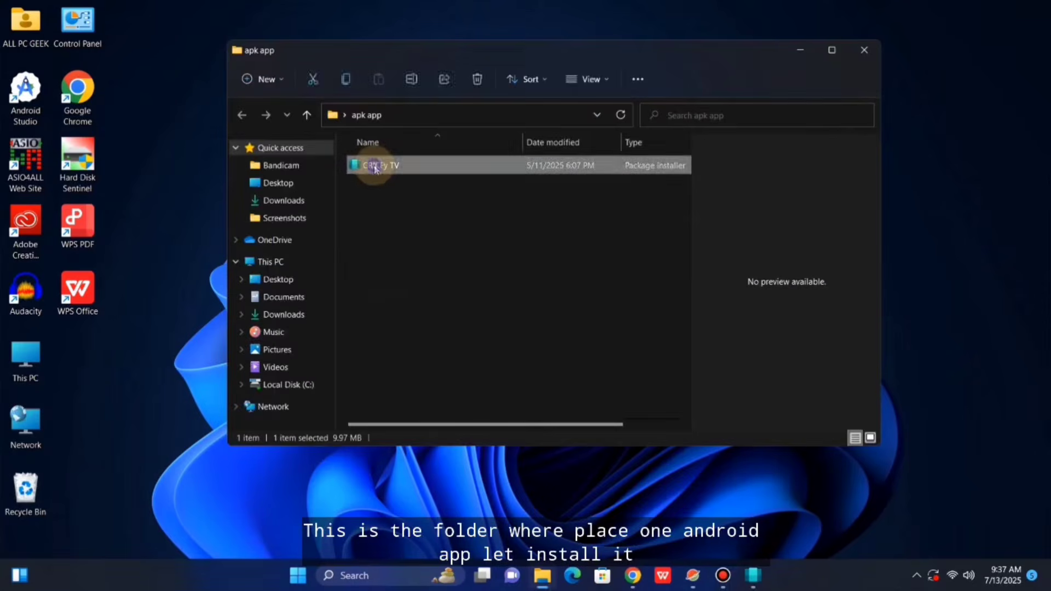
{"action": "double_click", "coordinate": [375, 166]}
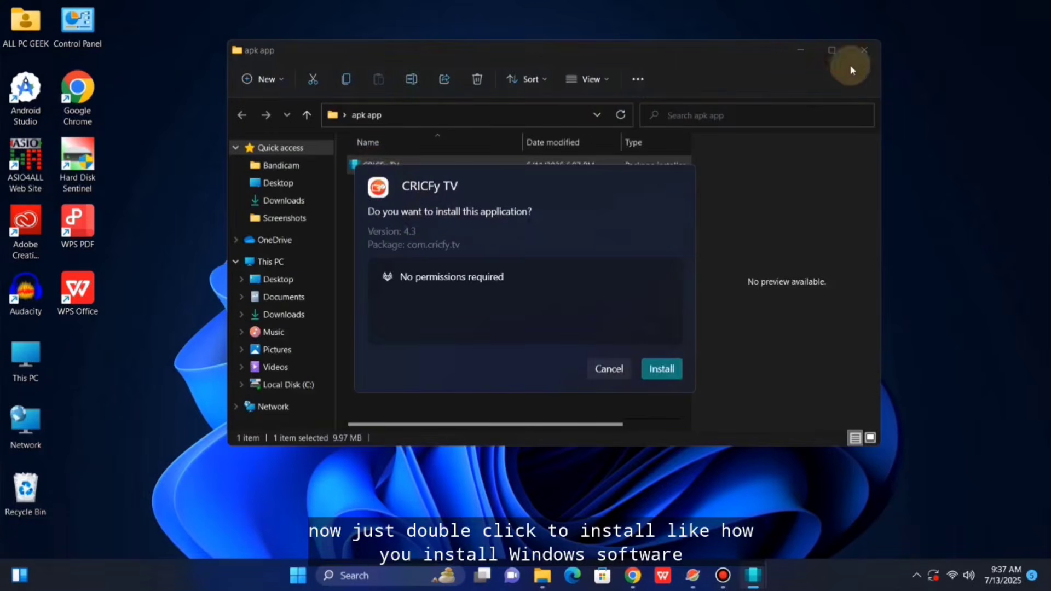
{"action": "left_click", "coordinate": [865, 54]}
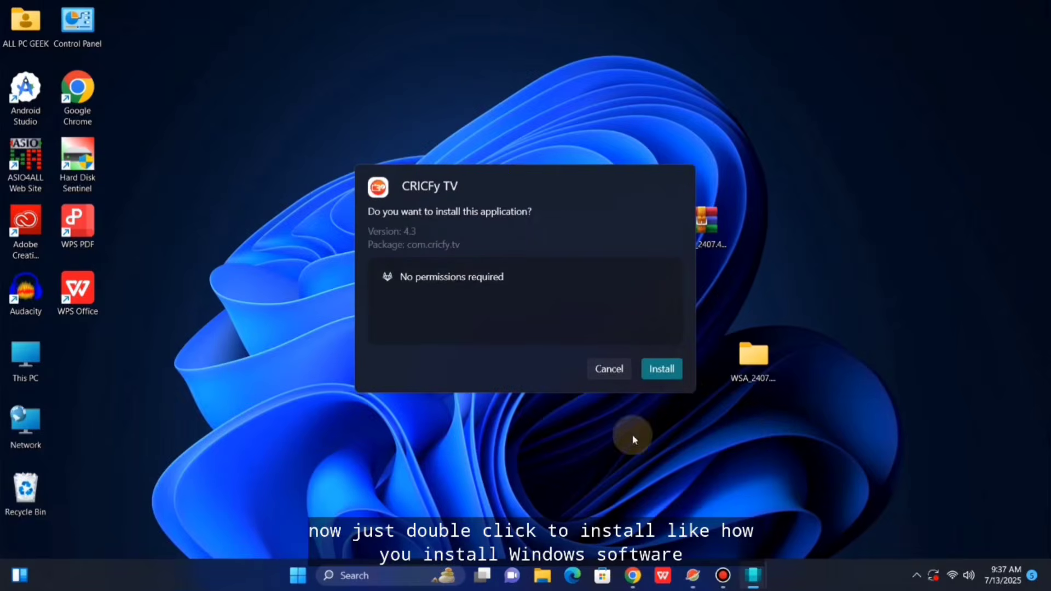
{"action": "left_click", "coordinate": [662, 369]}
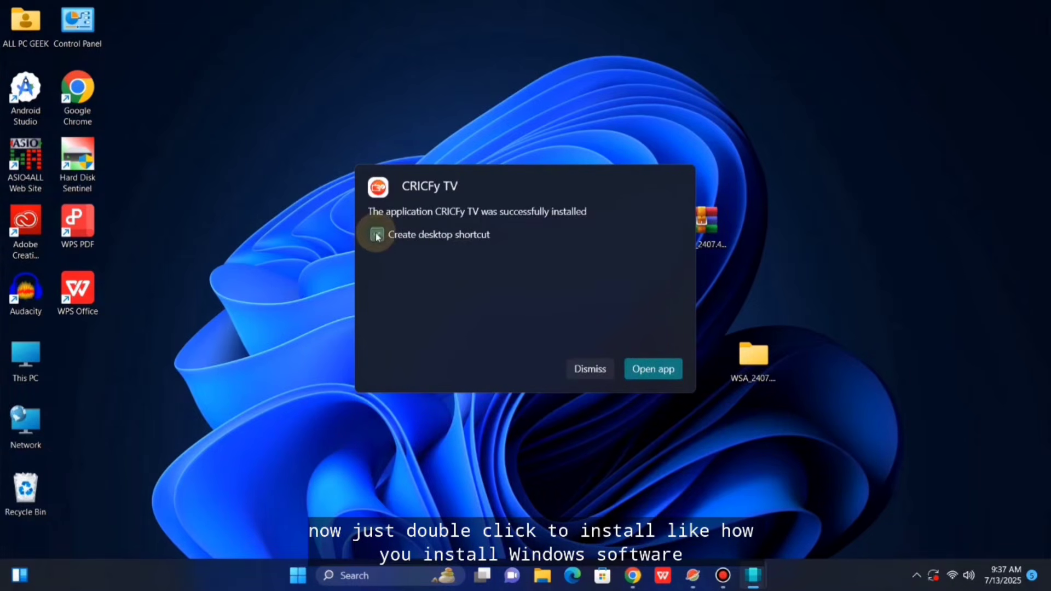
- Open the installed CRICFy TV app with the desktop shortcut option enabled, and allow it to send notifications
{"action": "left_click", "coordinate": [653, 377]}
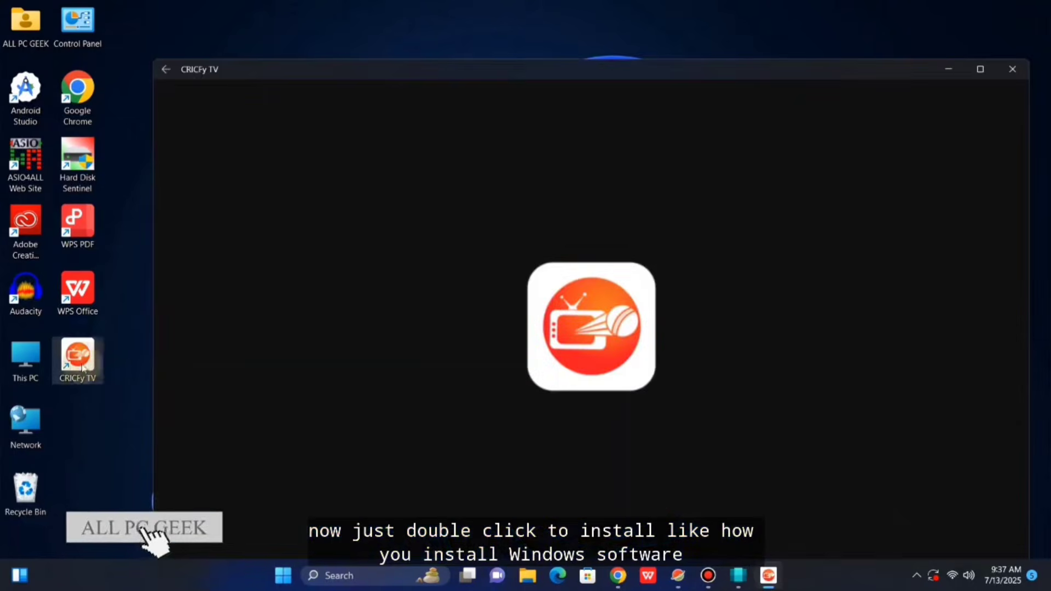
{"action": "left_click_drag", "start_coordinate": [546, 74], "coordinate": [535, 42]}
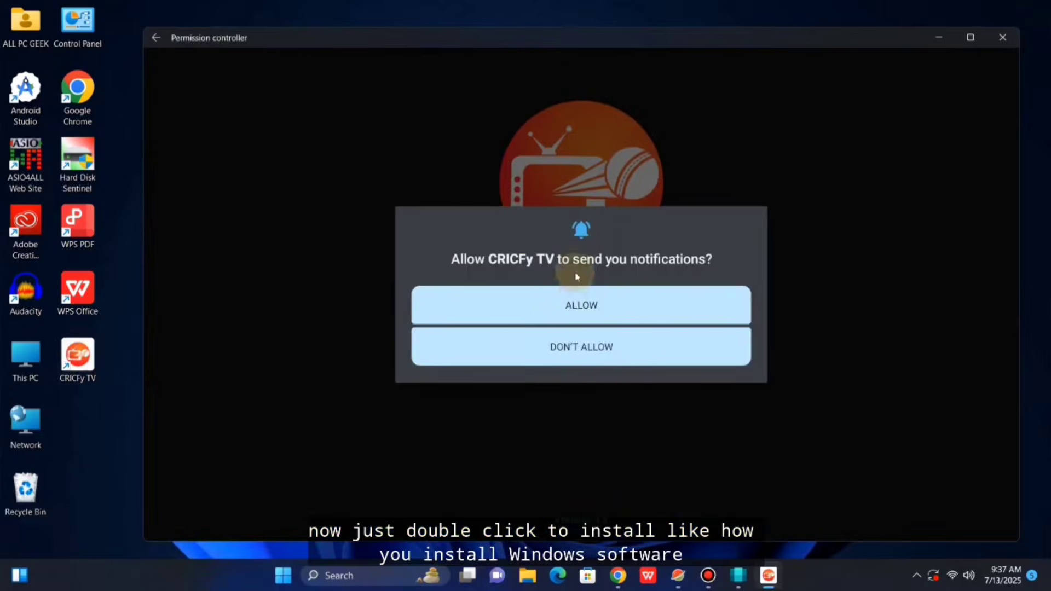
{"action": "left_click", "coordinate": [559, 304]}
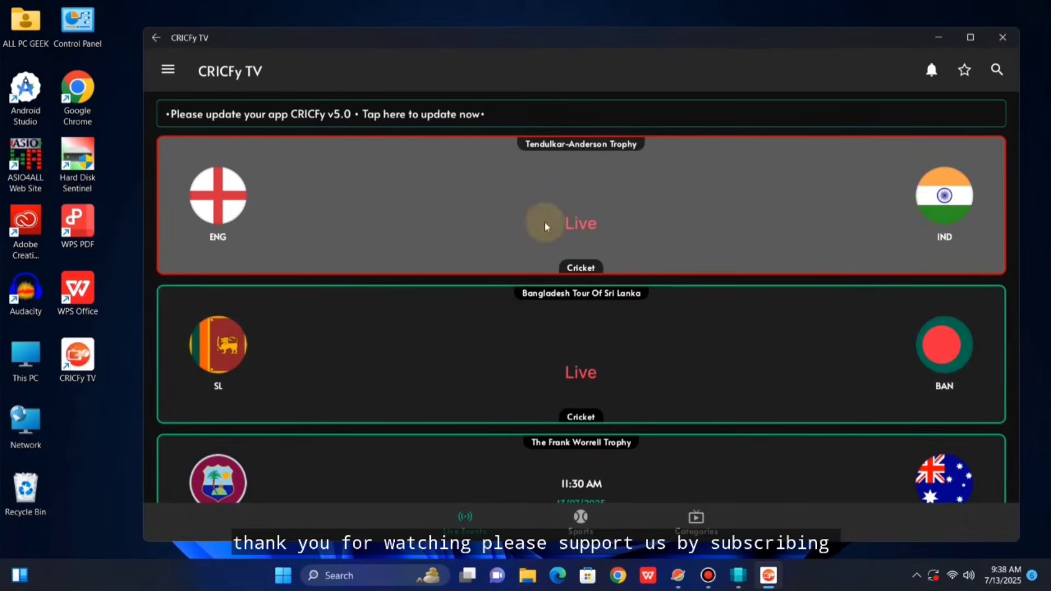
- Play the live ENG vs IND Tendulkar-Anderson Trophy match in CRICFy TV and close the app
{"action": "left_click", "coordinate": [567, 220]}
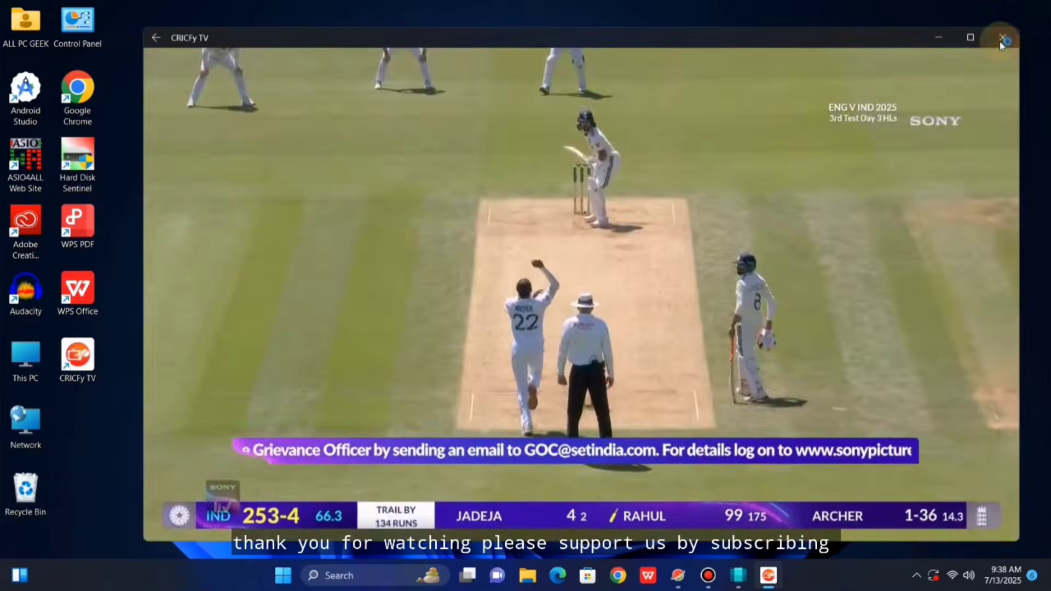
{"action": "left_click", "coordinate": [1000, 43]}
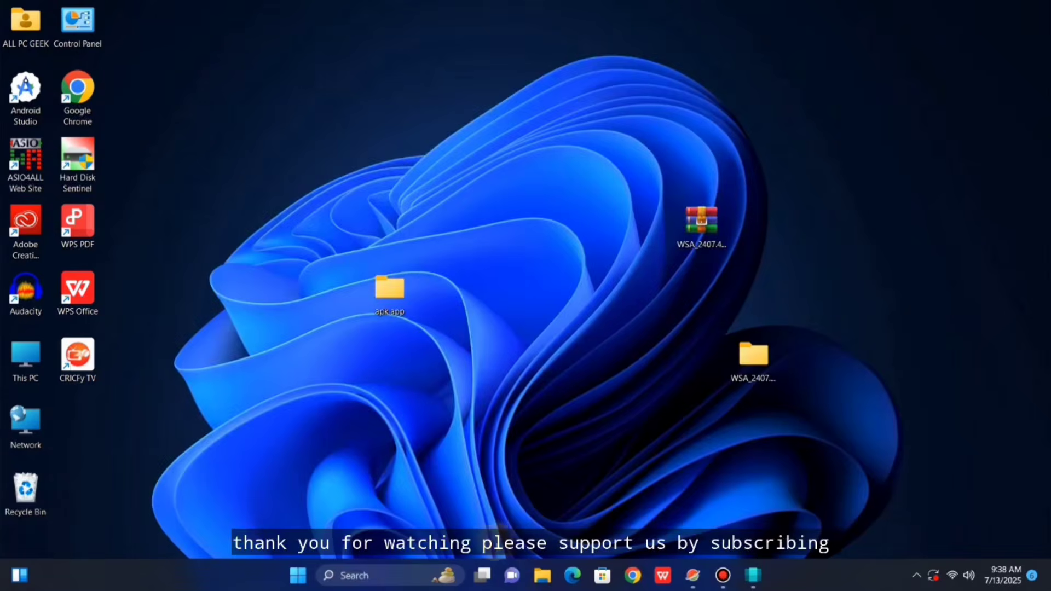
- Launch CRICFy TV from the recently added apps in Windows Start, and close its window
{"action": "left_click", "coordinate": [296, 575]}
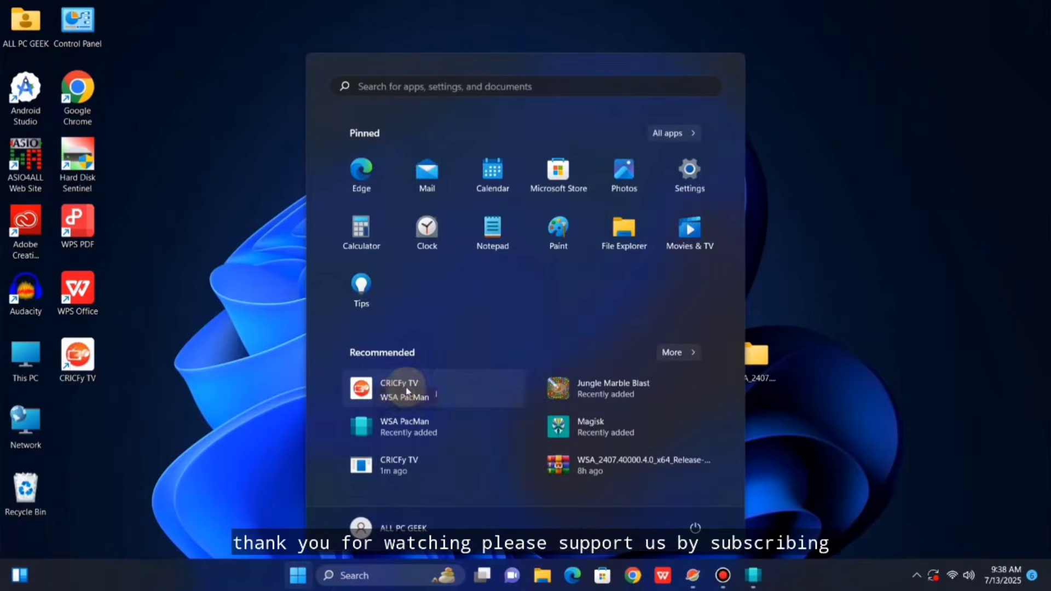
{"action": "left_click", "coordinate": [416, 389]}
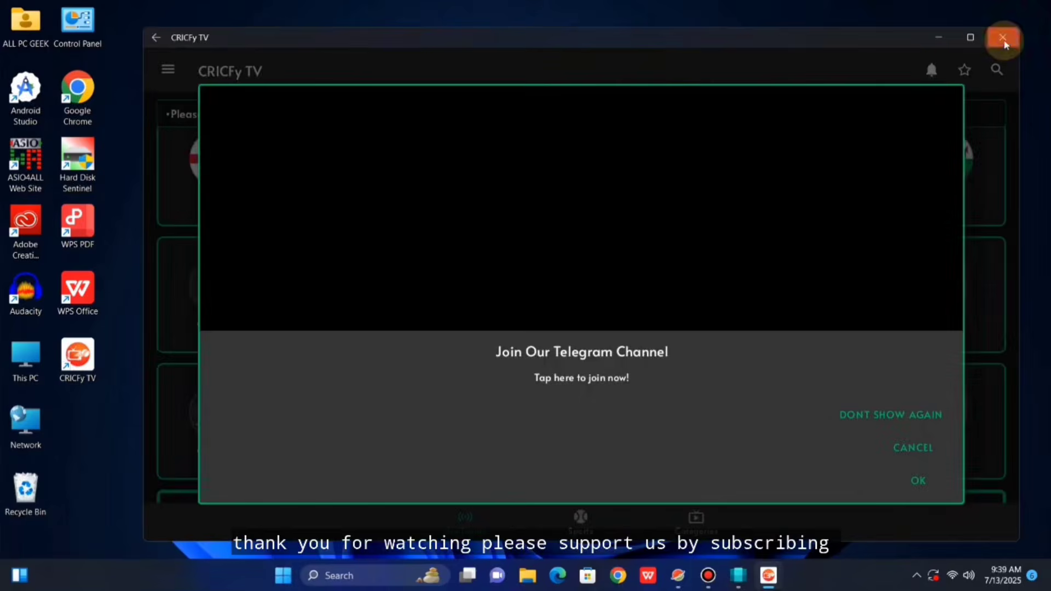
{"action": "left_click", "coordinate": [1003, 37]}
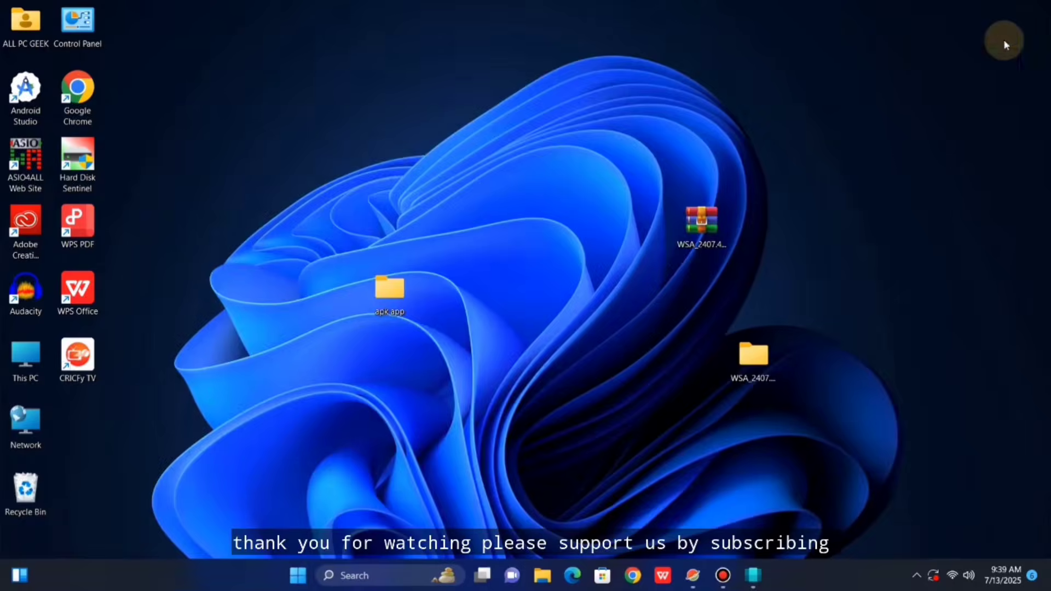
- Search Windows for "play Store", launch Play Store, skip reinstalling previously used apps and decline the special offers and updates
{"action": "left_click", "coordinate": [291, 587]}
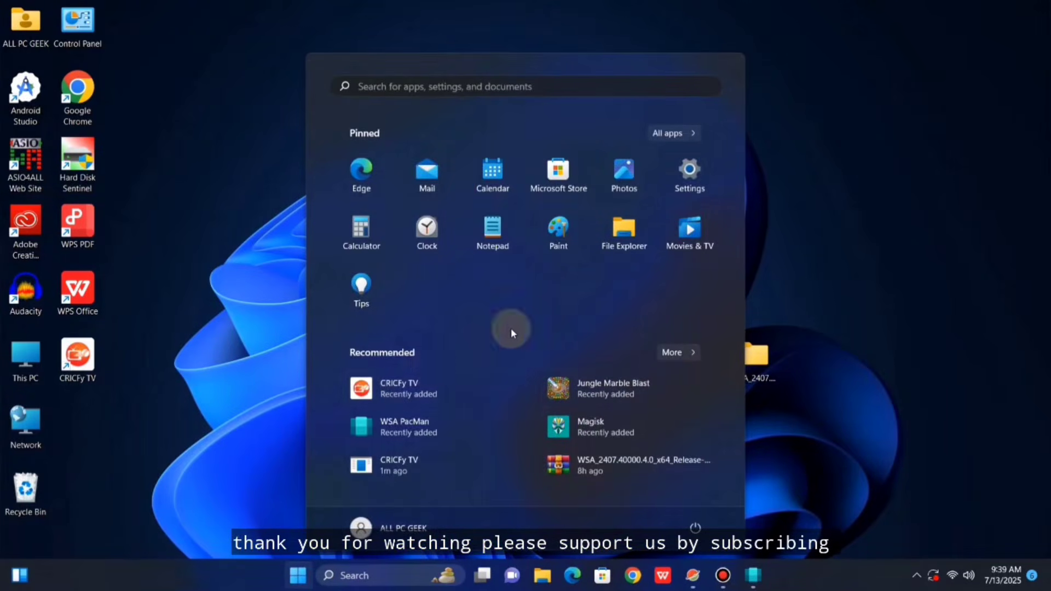
{"action": "type", "text": "play Store"}
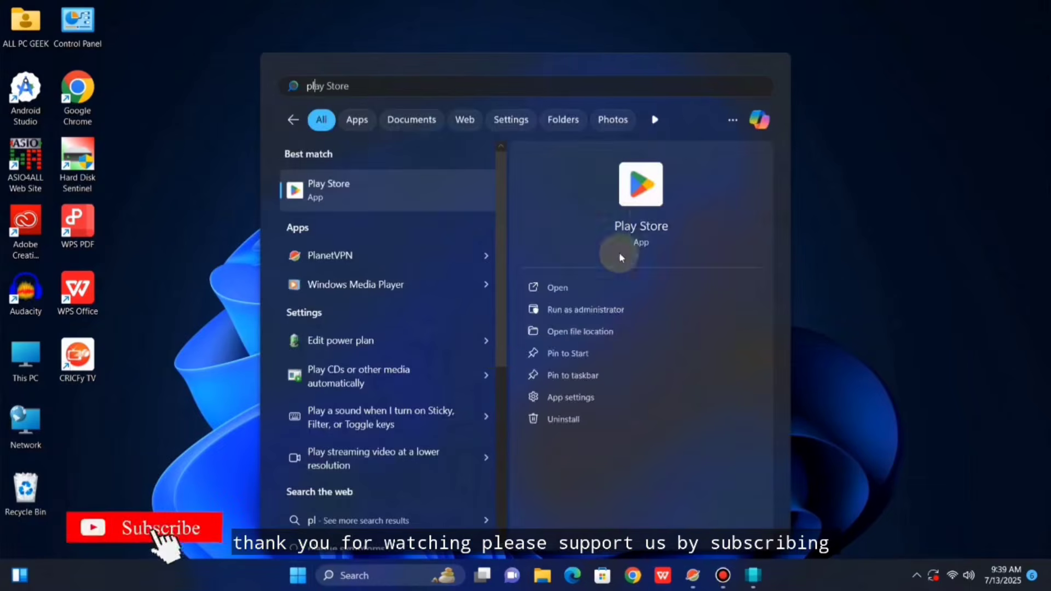
{"action": "left_click", "coordinate": [649, 209]}
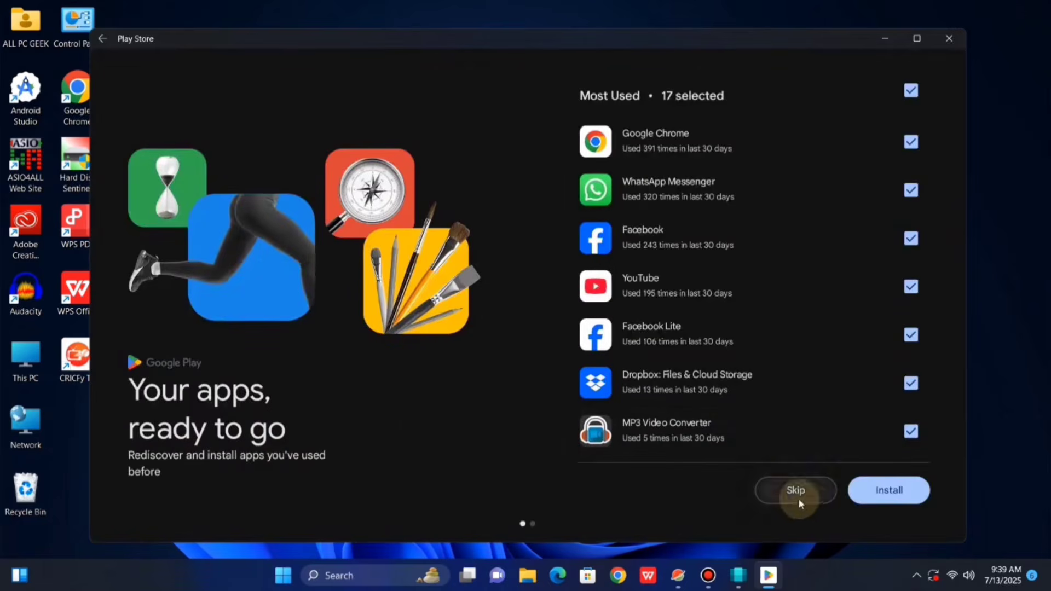
{"action": "left_click", "coordinate": [811, 493]}
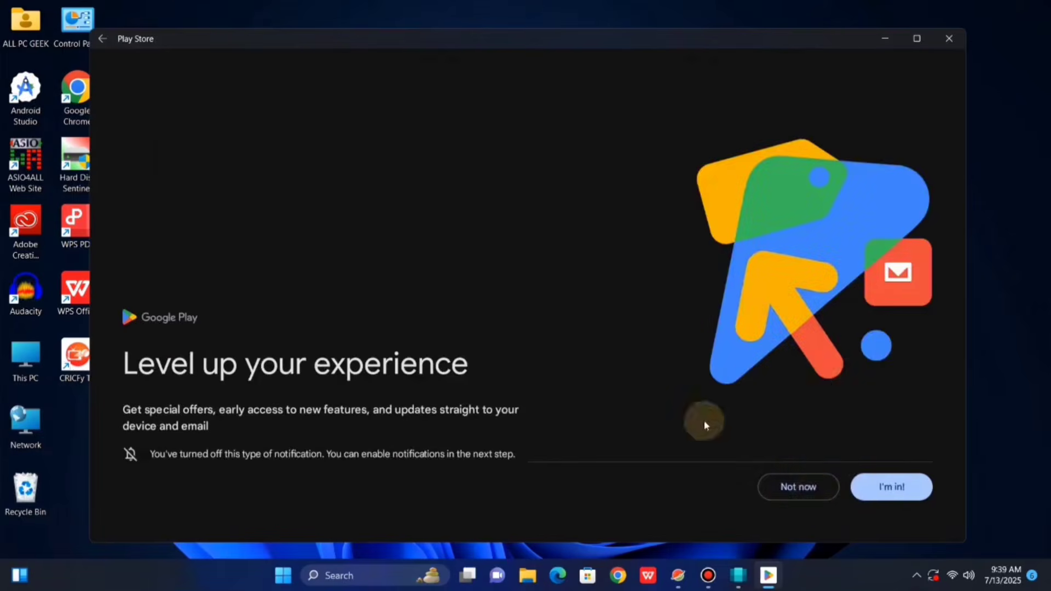
{"action": "left_click", "coordinate": [801, 488]}
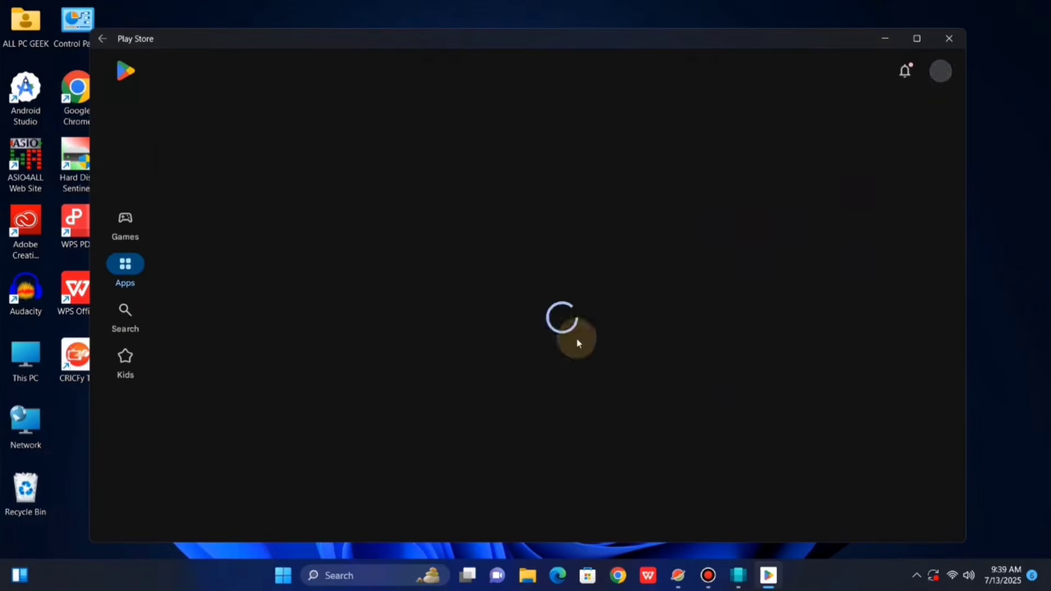